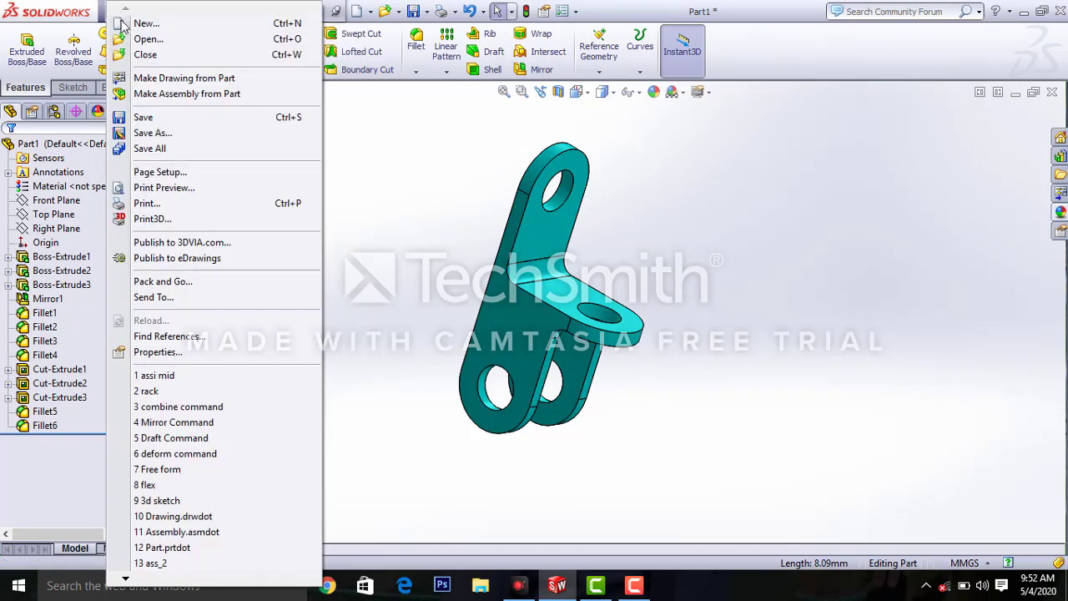
# Create a new part document and set its units to MMGS (millimeter, gram, second)
pyautogui.click(125, 20)
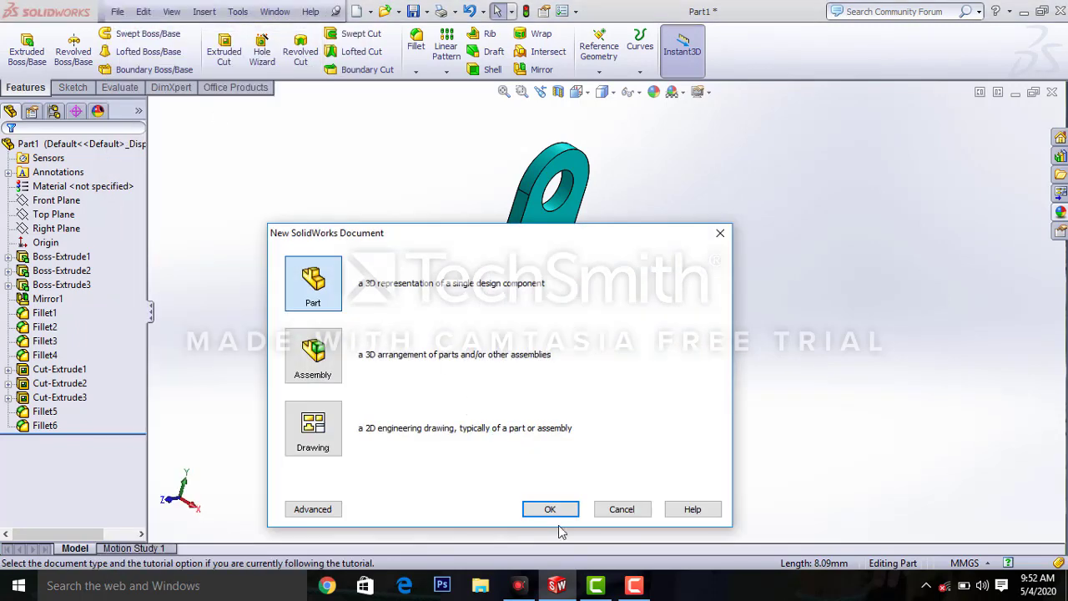
pyautogui.click(551, 509)
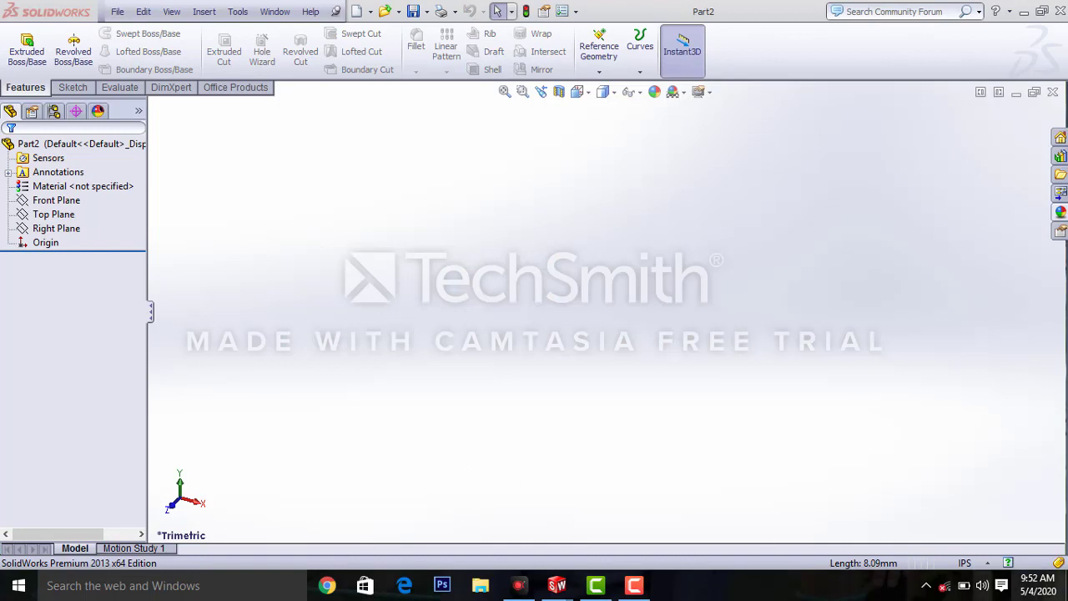
pyautogui.click(986, 564)
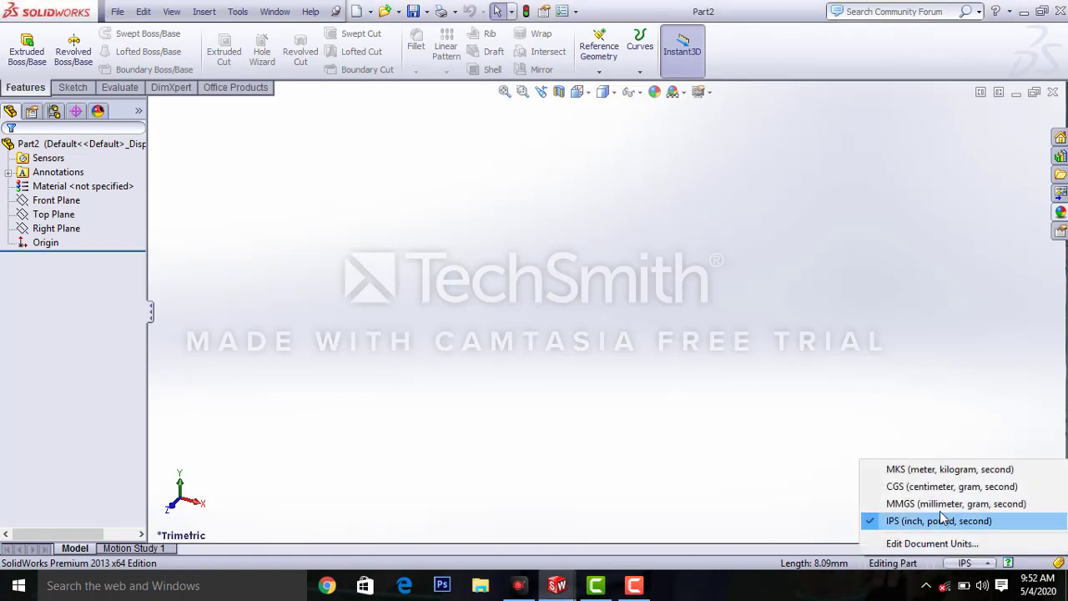
pyautogui.click(941, 504)
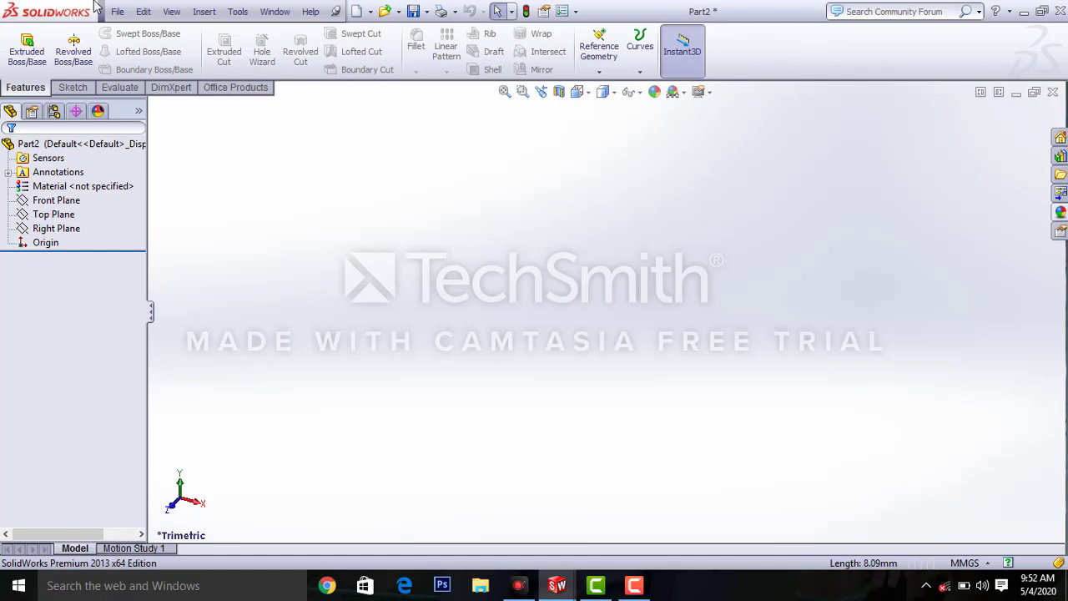
# Start an extruded boss on the Top Plane and sketch a center rectangle at the origin, about 108 by 53 mm
pyautogui.click(27, 49)
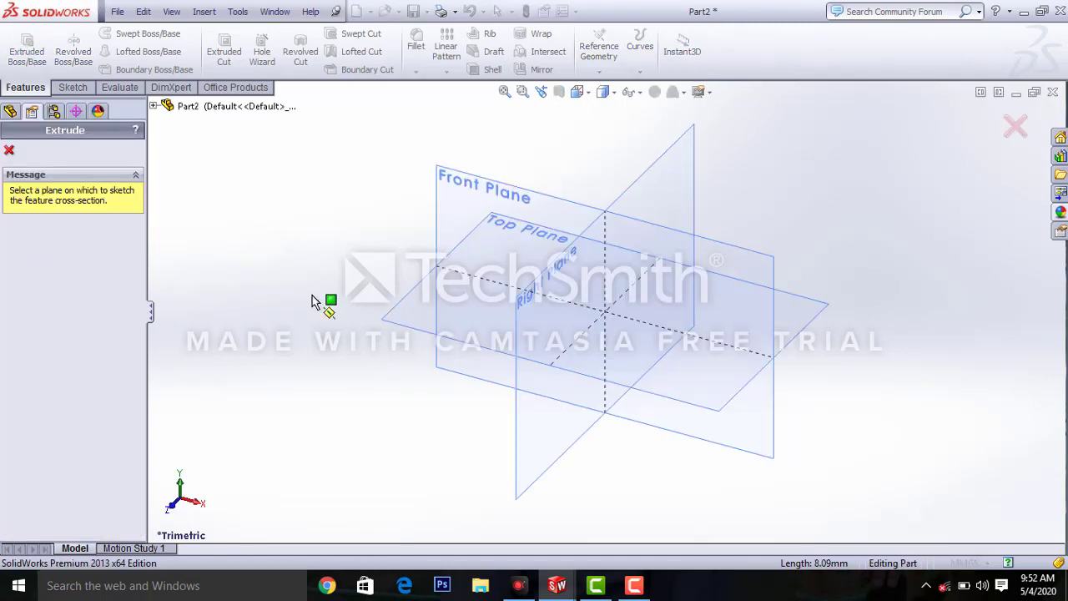
pyautogui.click(422, 323)
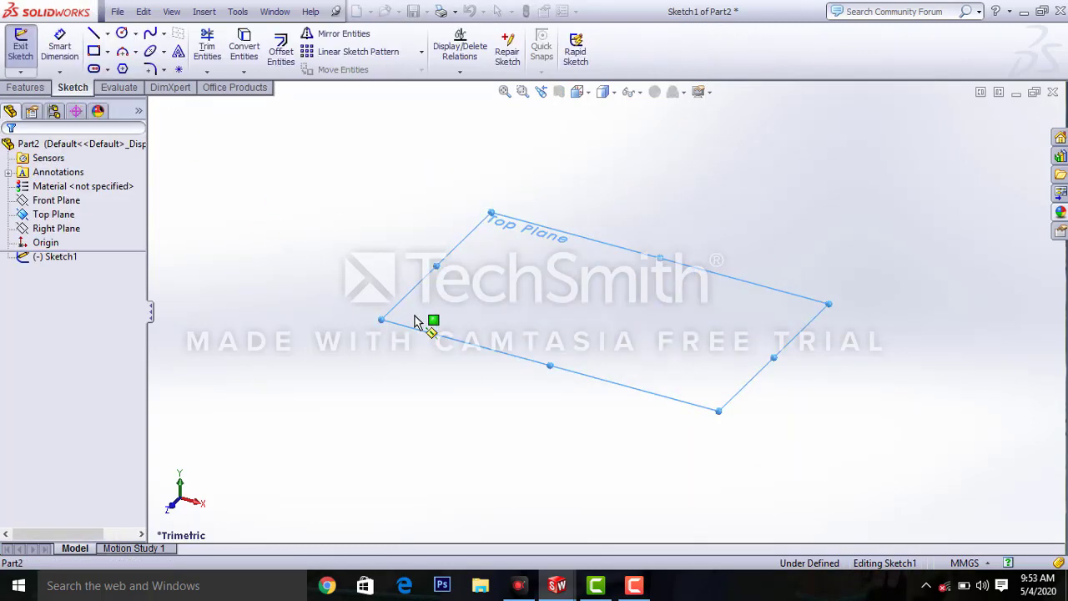
pyautogui.click(108, 51)
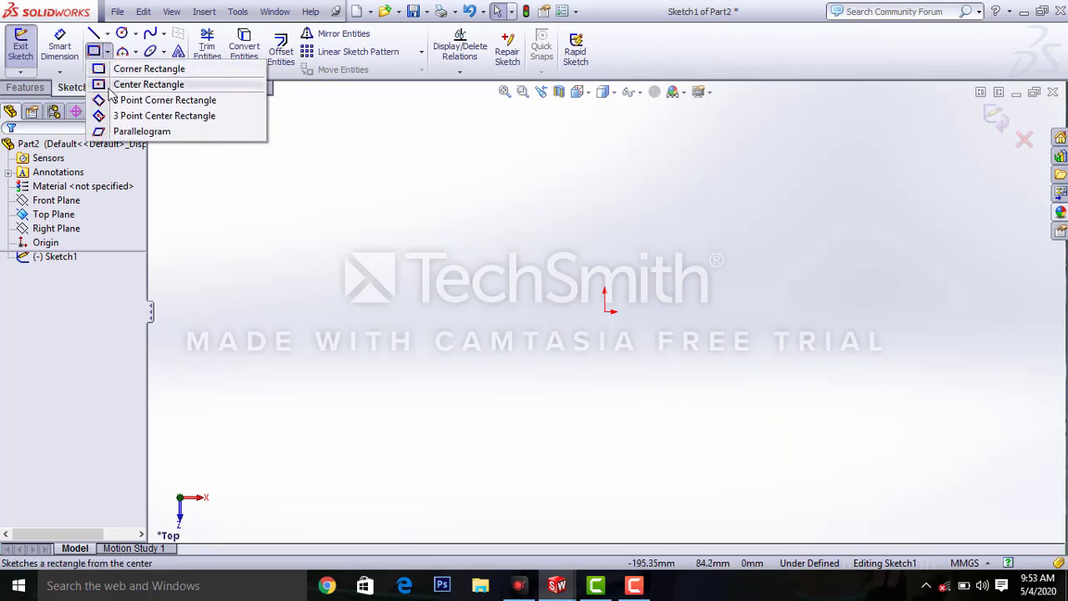
pyautogui.click(146, 84)
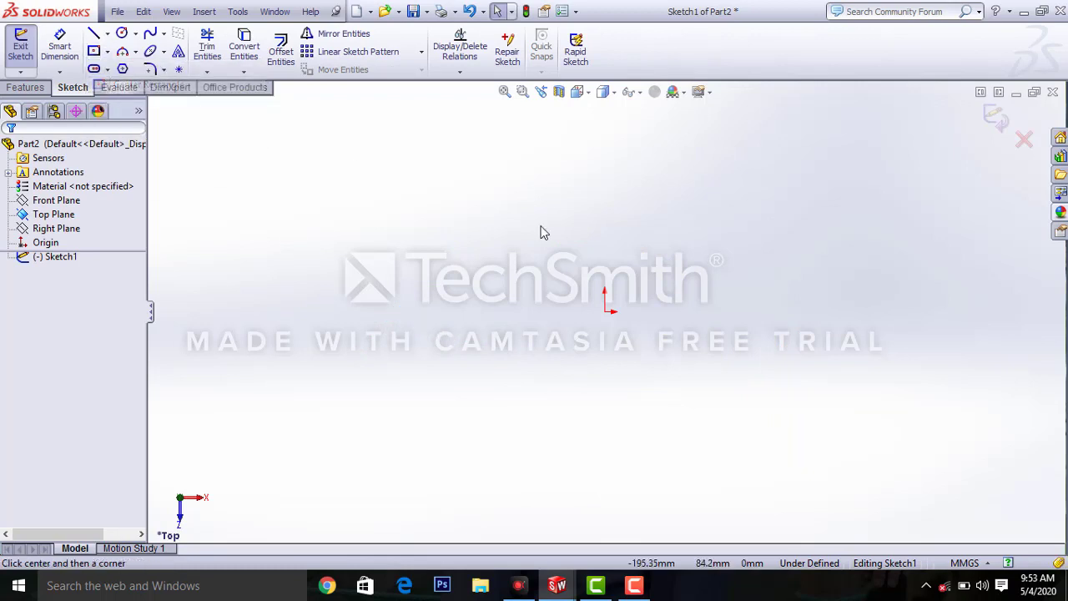
pyautogui.click(605, 312)
pyautogui.click(721, 367)
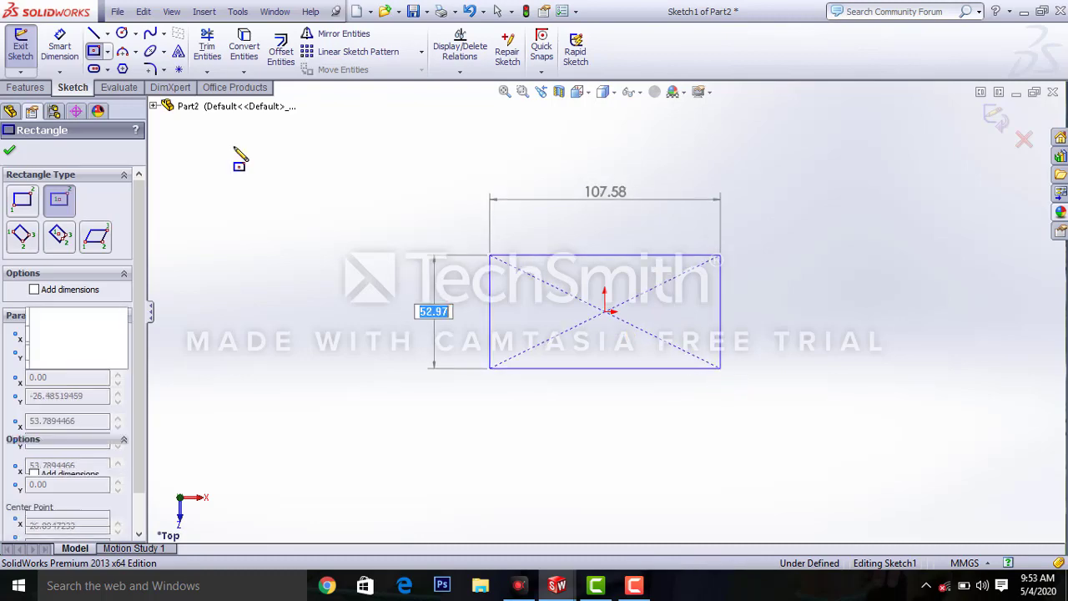
# Dimension the rectangle 100 mm along its horizontal edge and 60 mm along its vertical edge
pyautogui.click(67, 57)
pyautogui.click(608, 254)
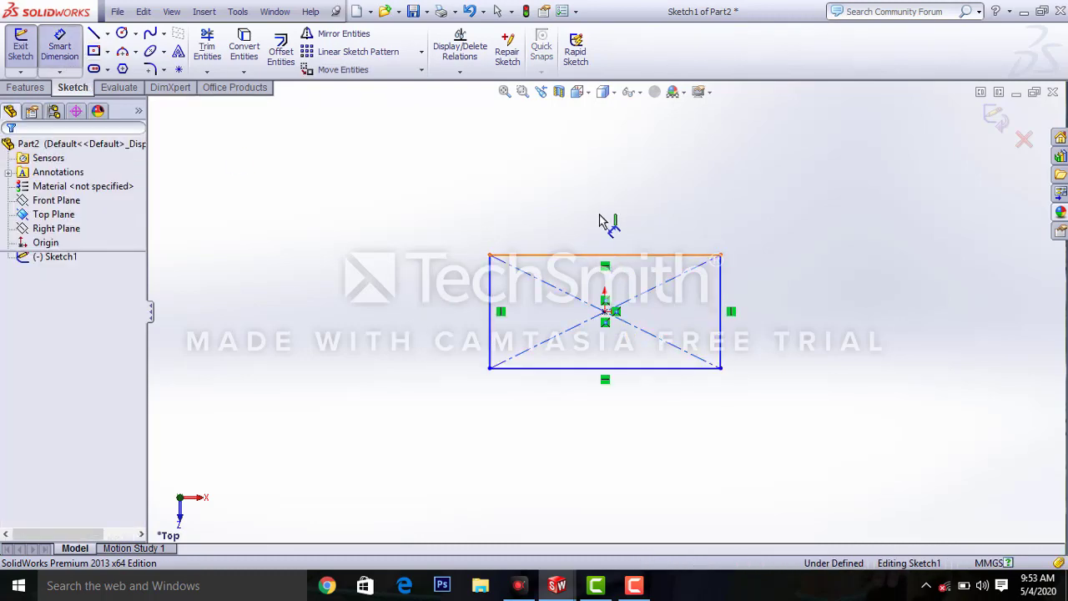
pyautogui.click(604, 219)
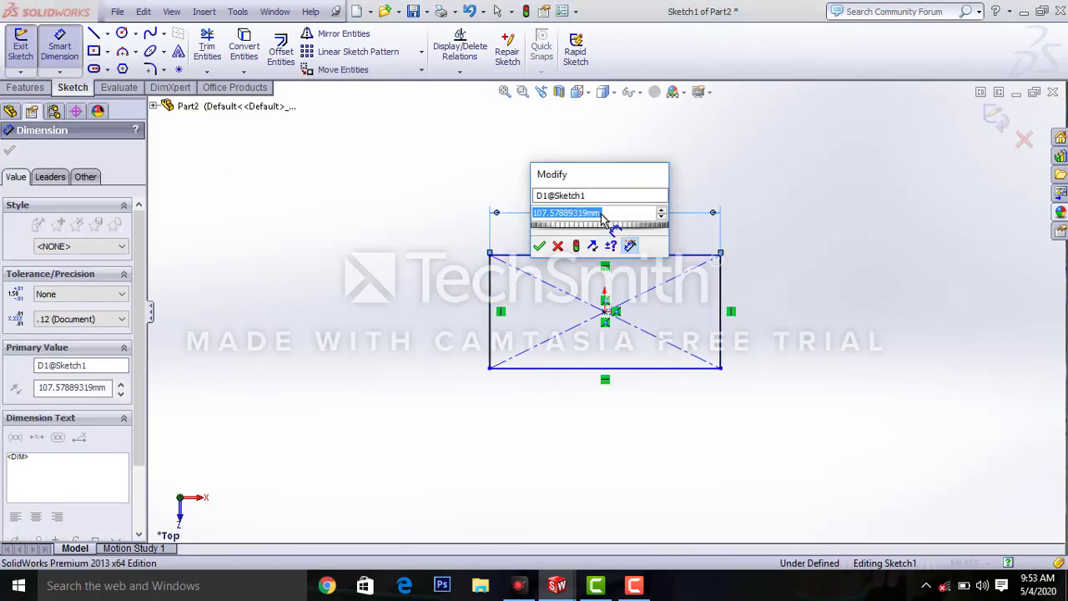
pyautogui.write('100')
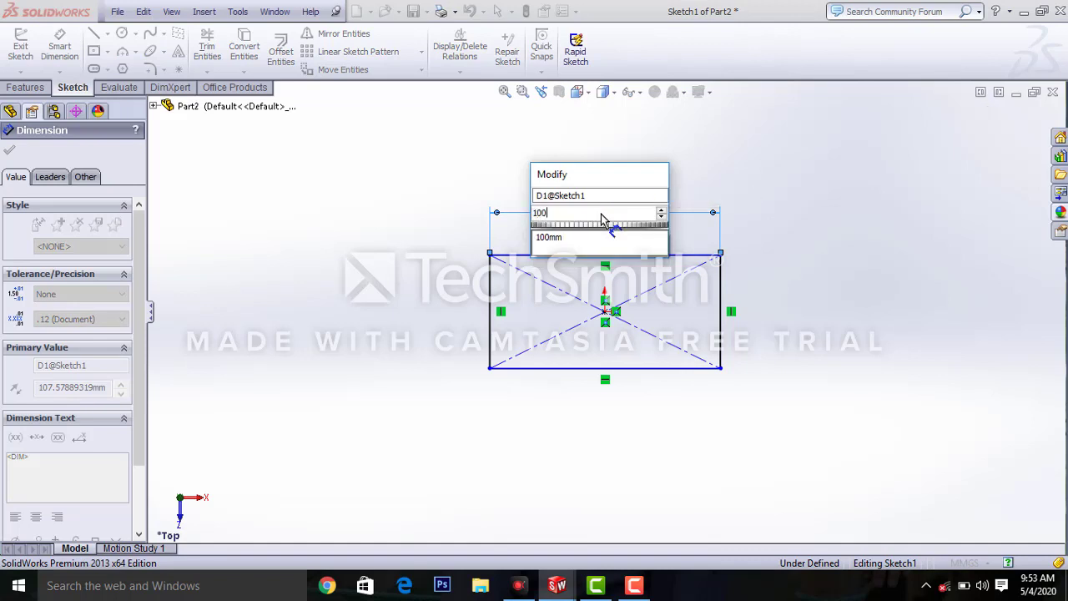
pyautogui.press('Escape')
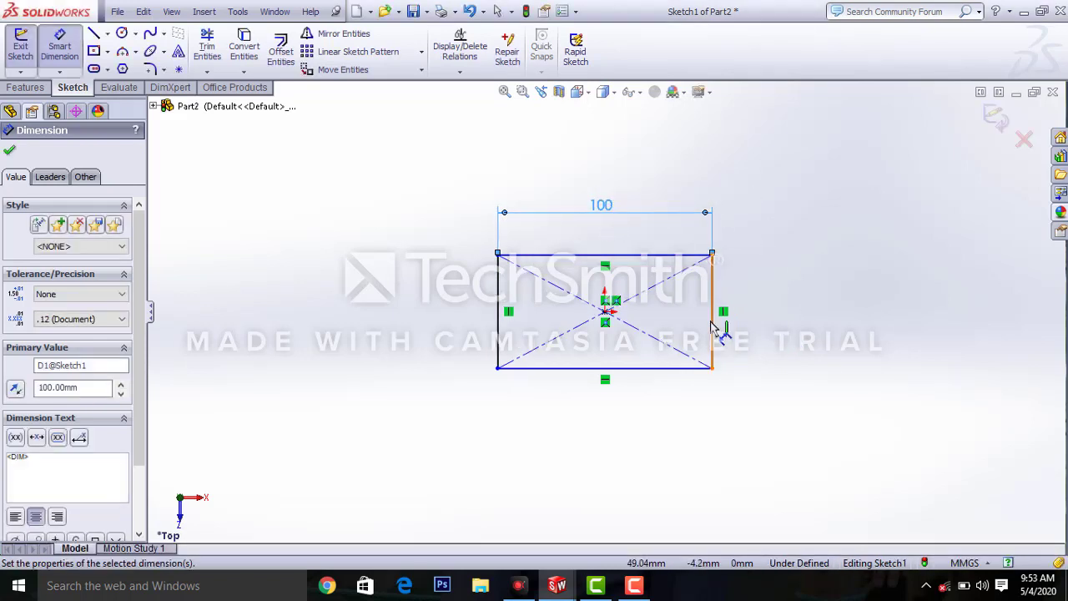
pyautogui.click(713, 328)
pyautogui.click(746, 329)
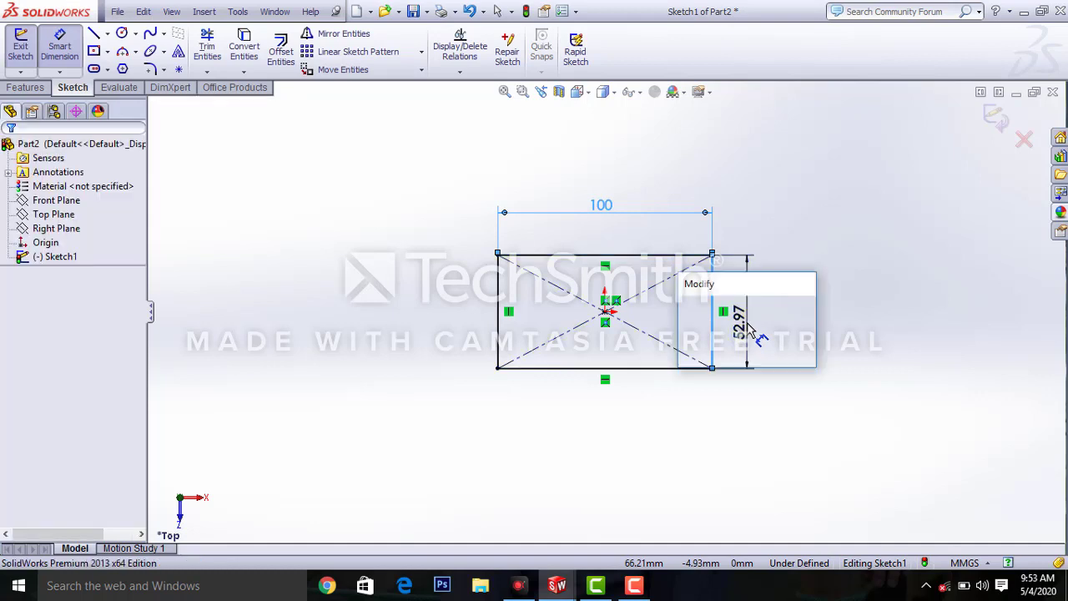
pyautogui.write('60')
pyautogui.press('Return')
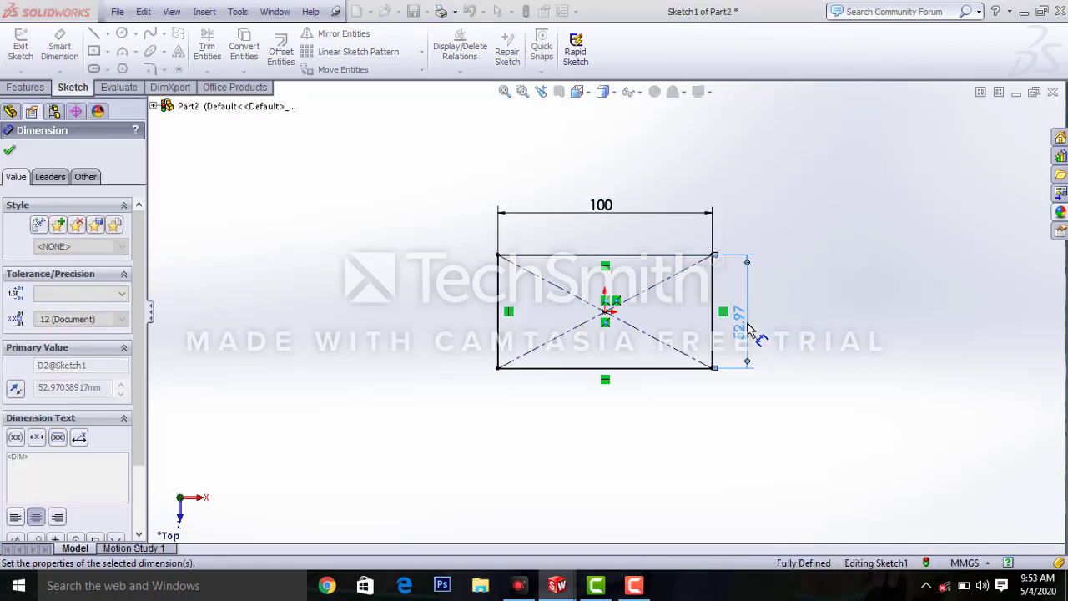
# Finish the sketch and extrude the rectangle 10 mm blind as the base plate
pyautogui.click(997, 129)
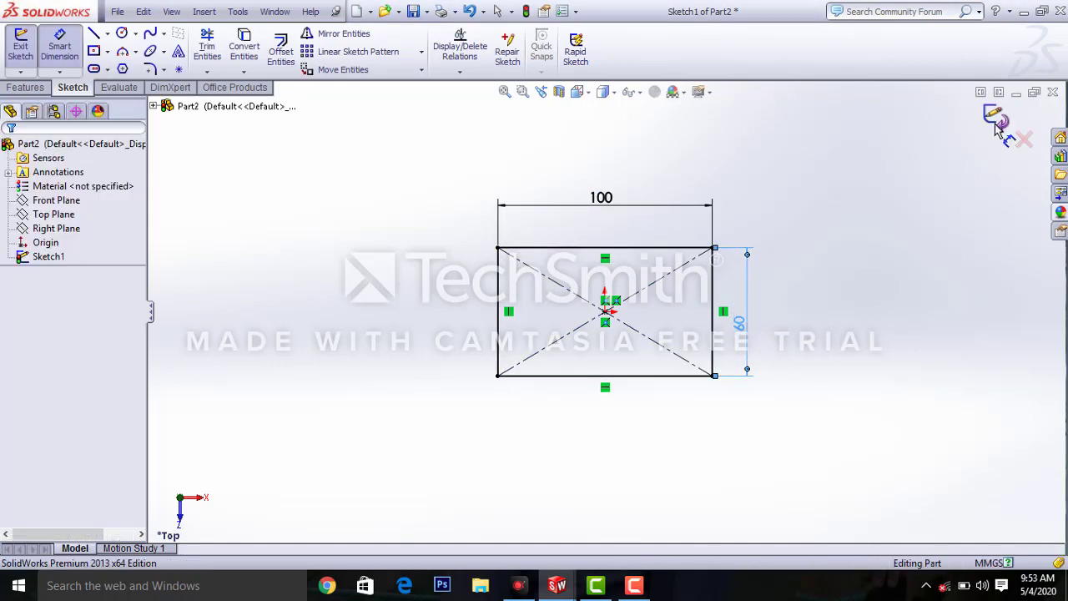
pyautogui.click(997, 125)
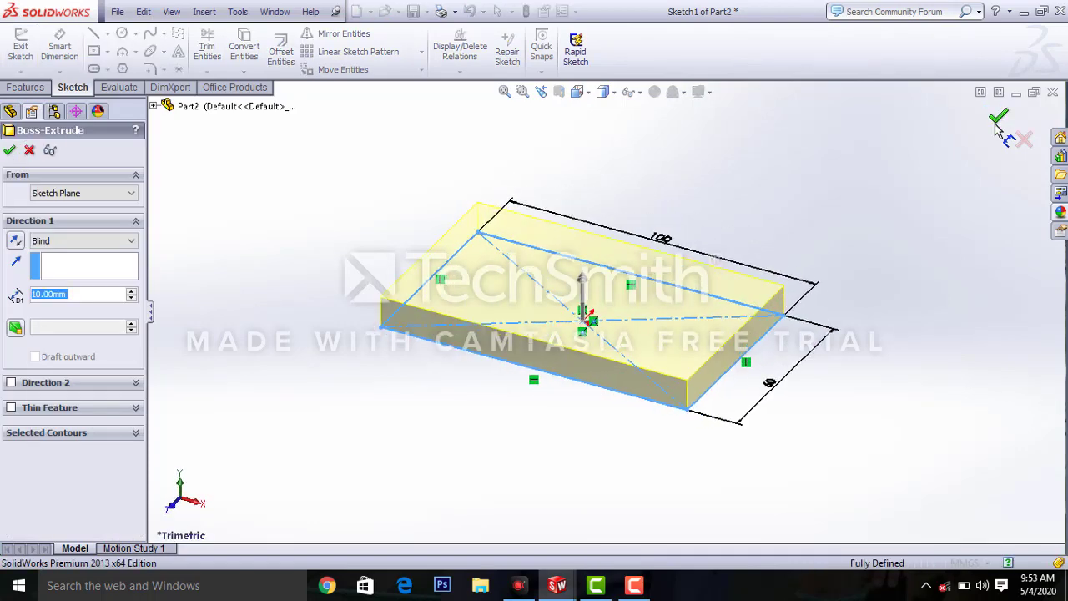
pyautogui.click(10, 152)
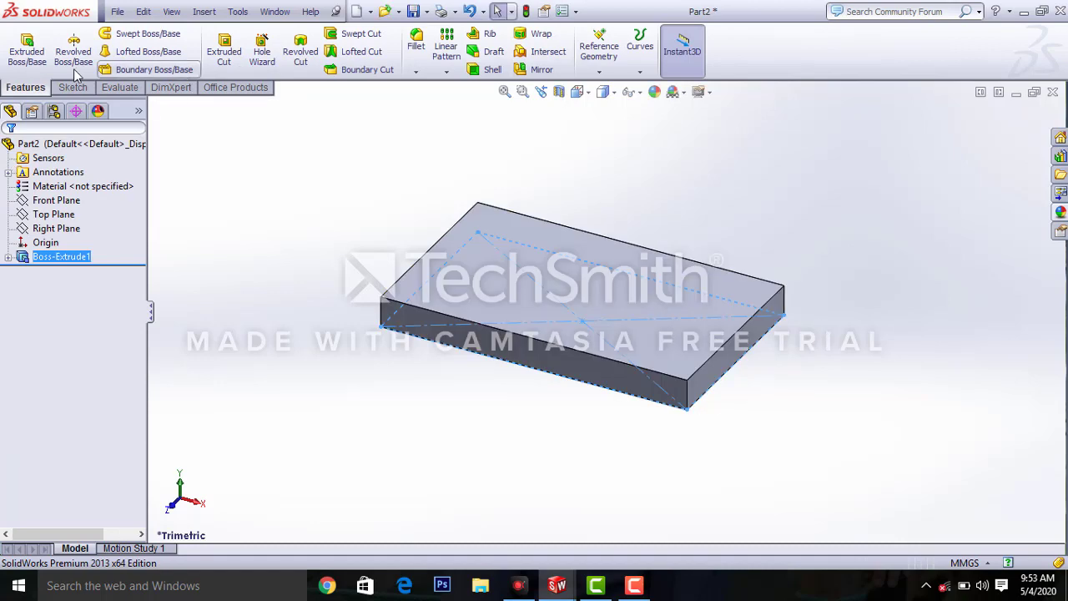
# Start an extruded boss on the plate's top face and sketch a corner rectangle about 15 mm wide along its whole left short edge
pyautogui.click(27, 48)
pyautogui.click(590, 283)
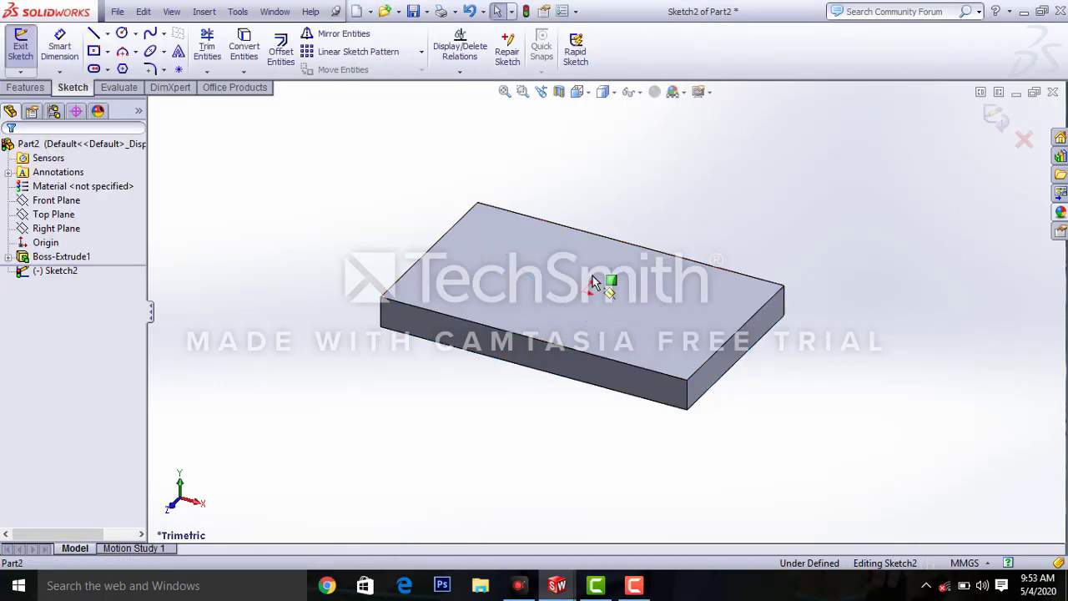
pyautogui.click(578, 92)
pyautogui.click(657, 170)
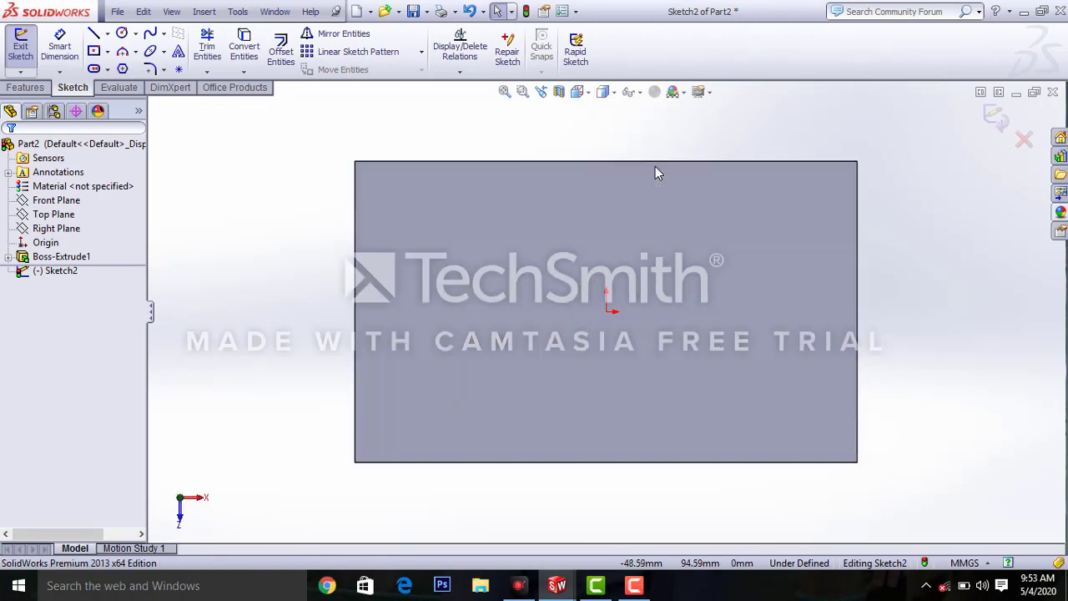
pyautogui.click(107, 51)
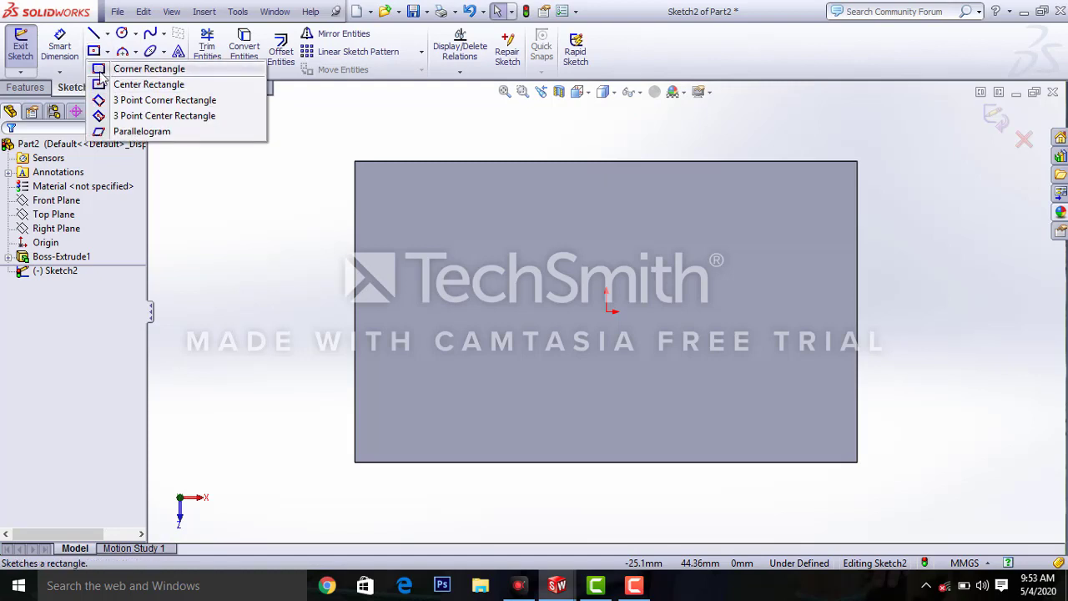
pyautogui.click(149, 69)
pyautogui.click(356, 163)
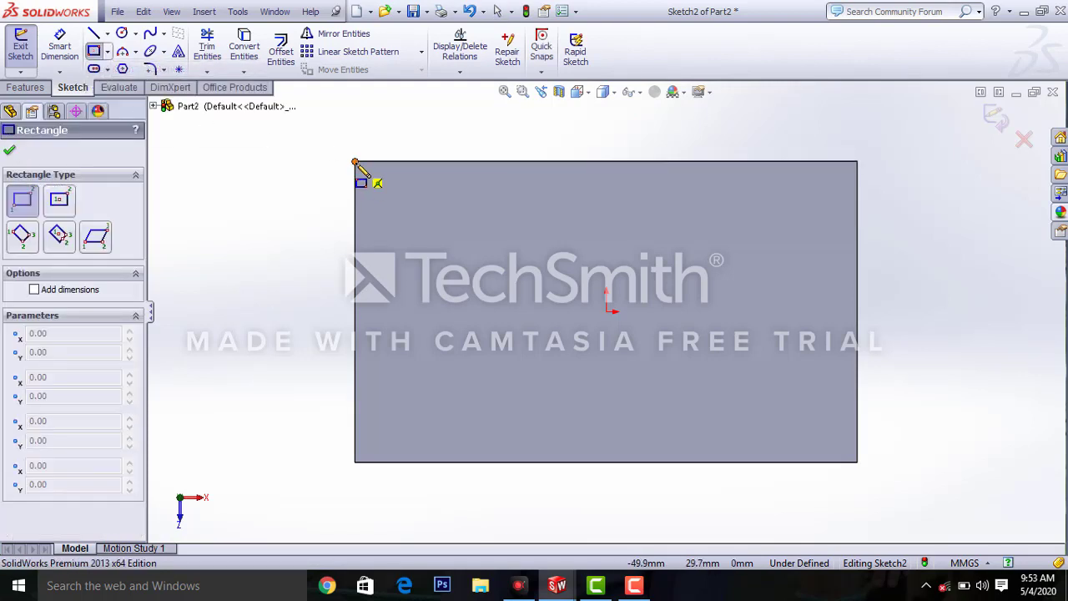
pyautogui.click(429, 462)
pyautogui.click(10, 150)
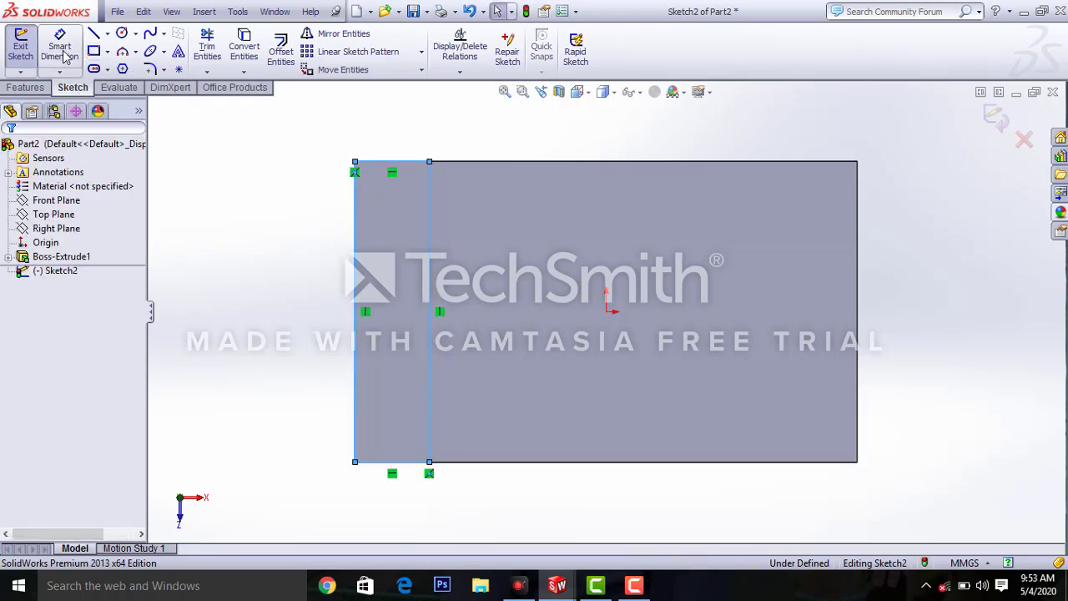
# Dimension the width of the strip rectangle at the plate's left end as 10 mm
pyautogui.click(59, 46)
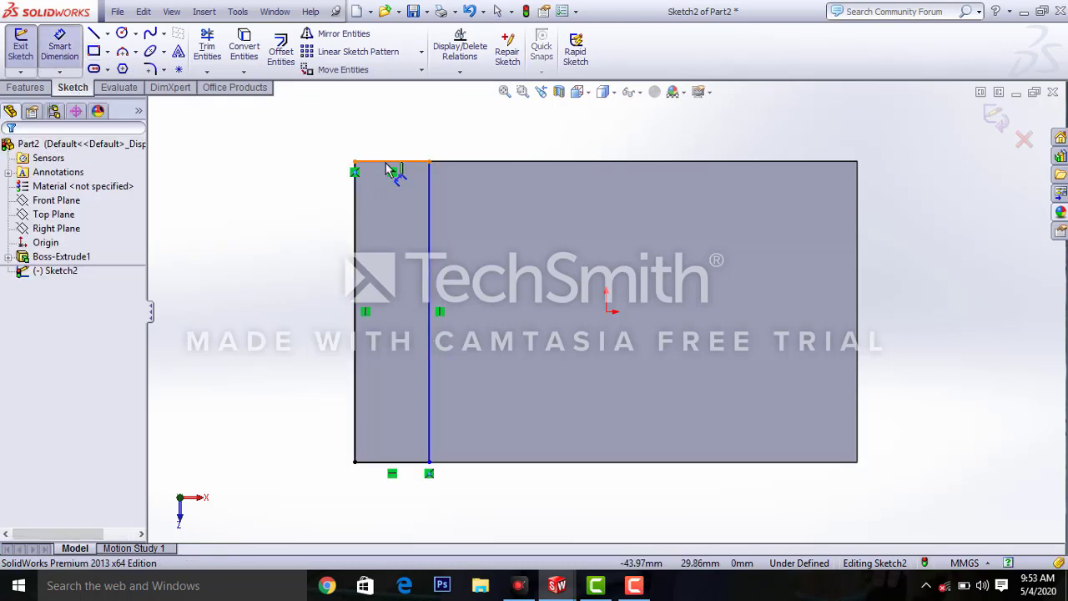
pyautogui.click(389, 163)
pyautogui.click(400, 138)
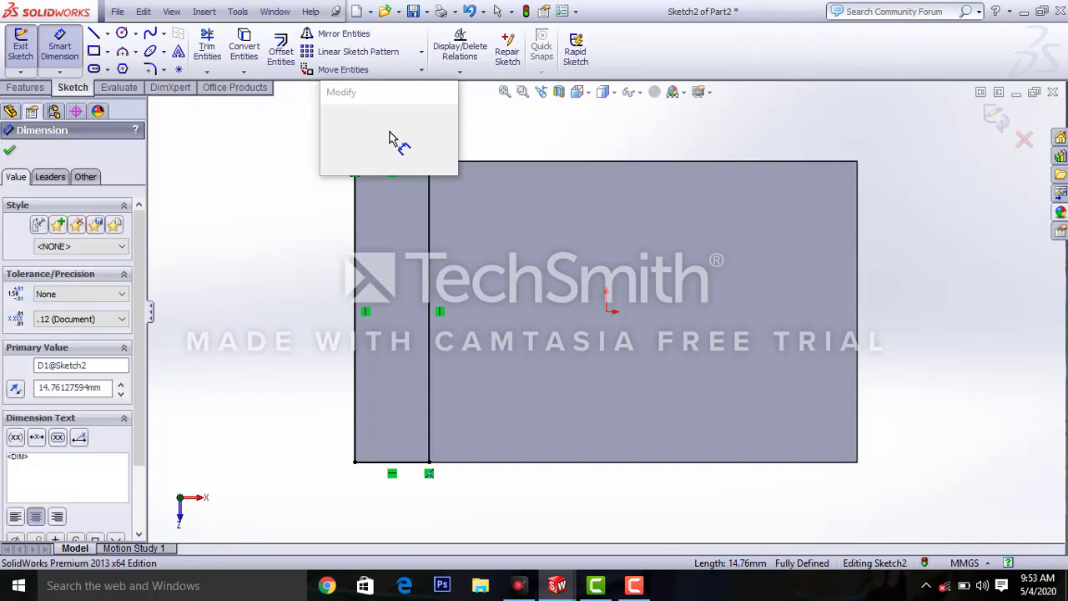
pyautogui.write('10')
pyautogui.press('Return')
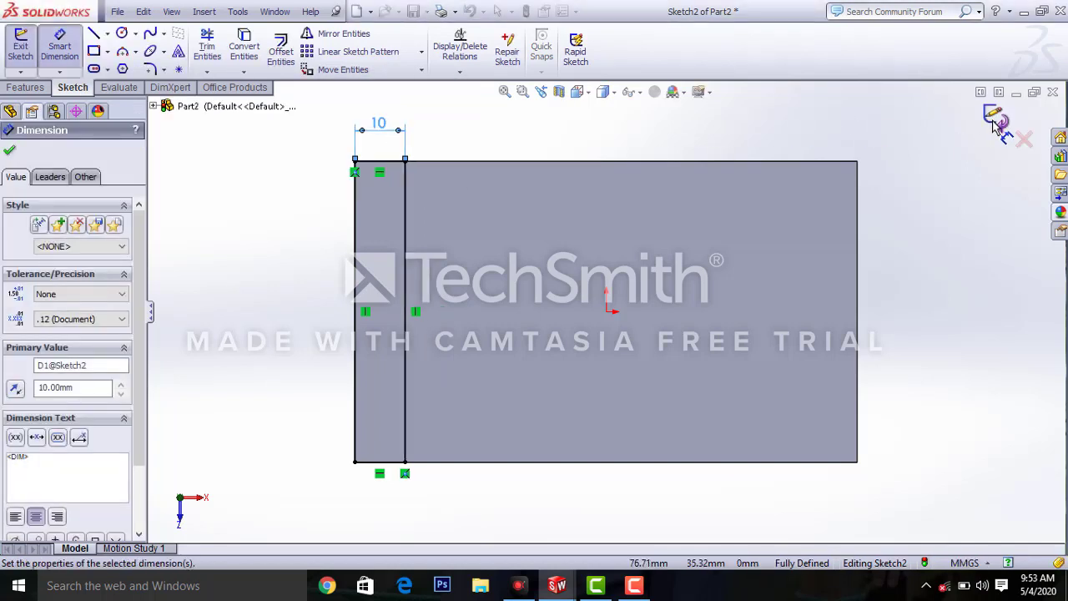
pyautogui.press('Escape')
# Finish the sketch and extrude the strip 90 mm blind as an upright wall merged with the plate
pyautogui.click(994, 125)
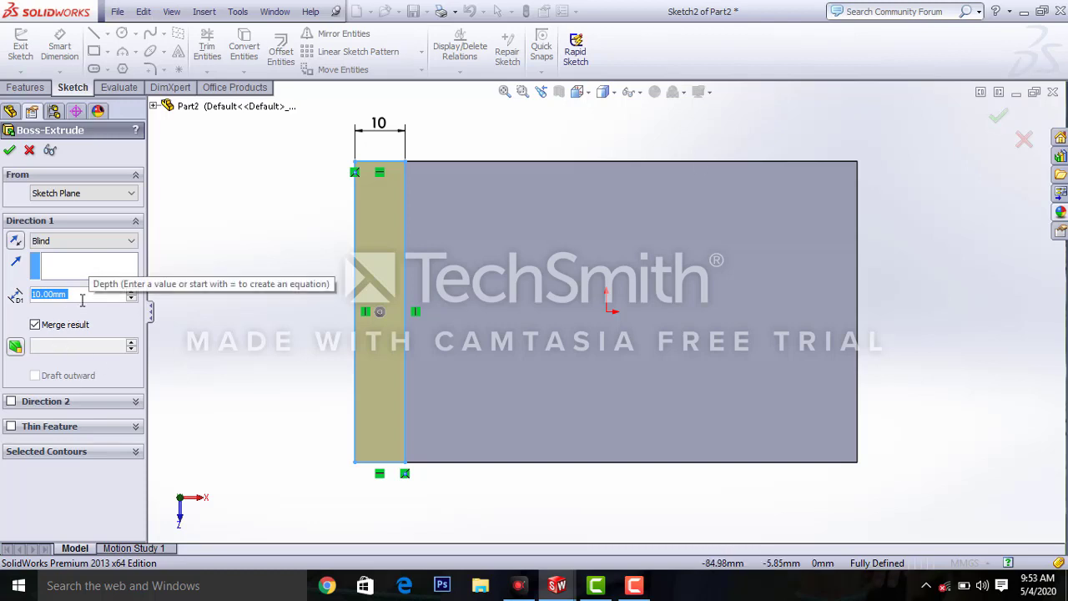
pyautogui.write('90')
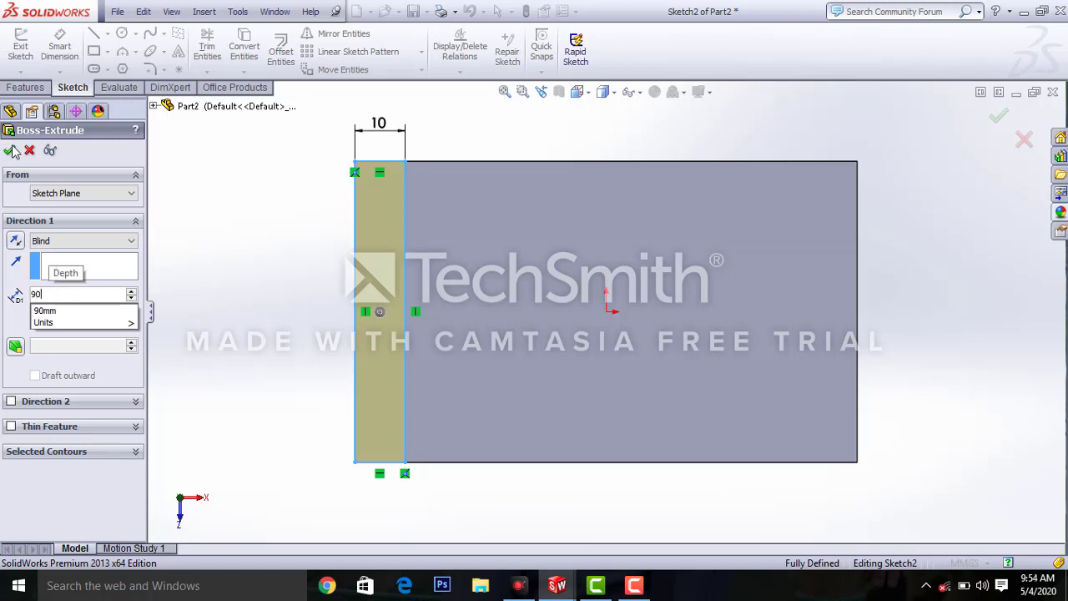
pyautogui.press('Return')
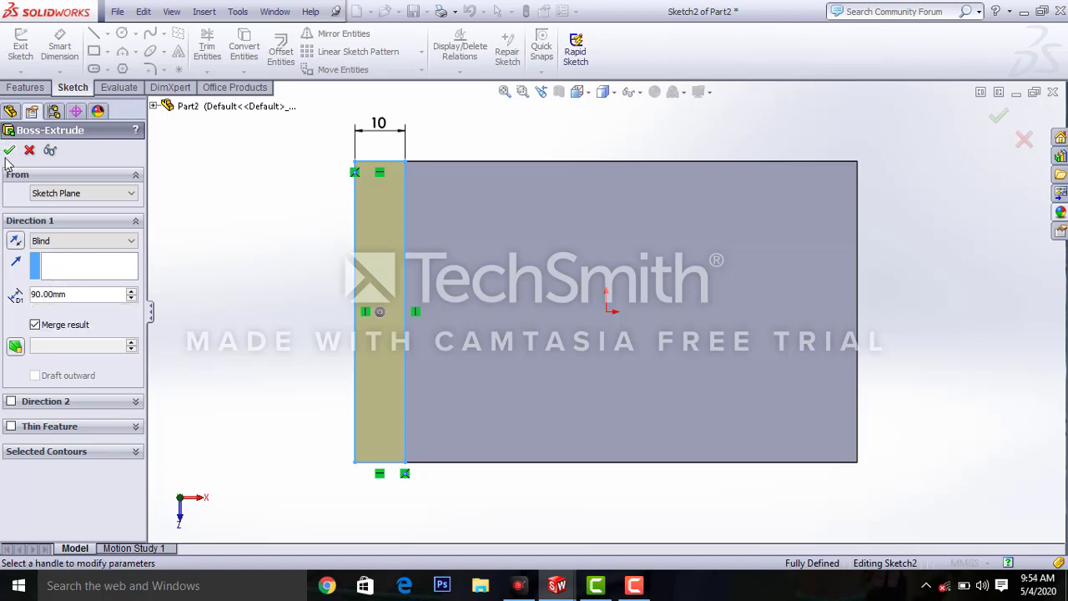
pyautogui.click(7, 156)
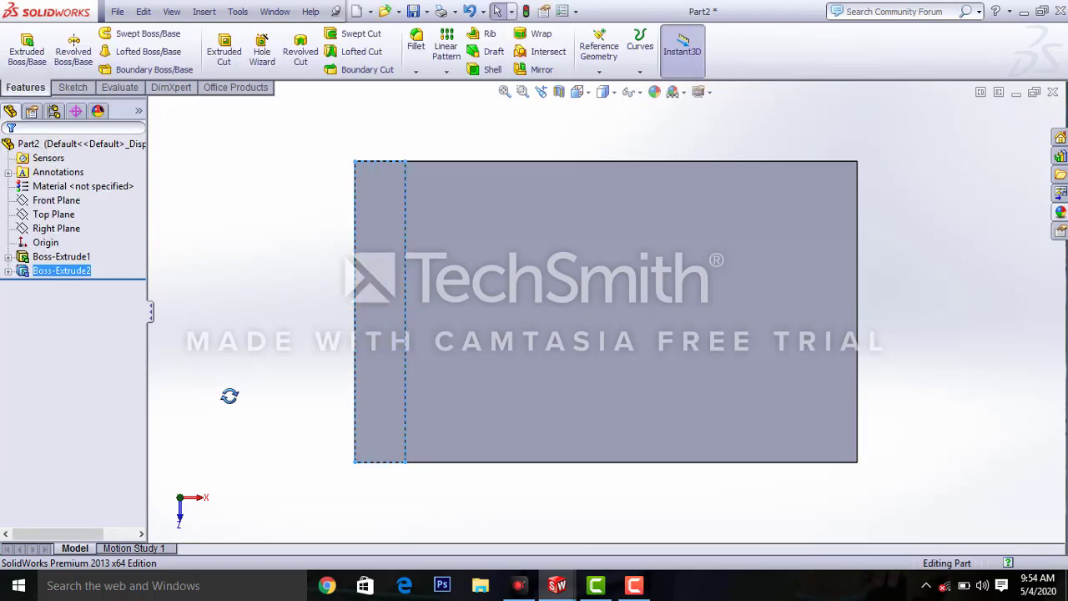
# Start an extruded boss on the plate's underside and sketch a corner rectangle about 52 x 6 mm along one long edge from the wall-end corner
pyautogui.moveTo(229, 396); pyautogui.dragTo(244, 366, button='middle')
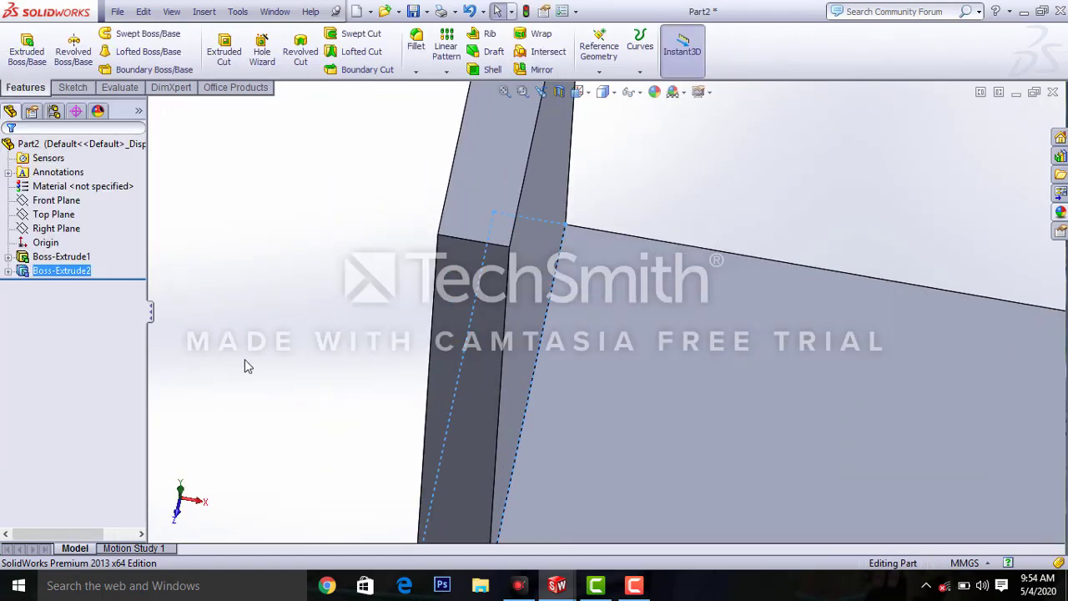
pyautogui.scroll(6, 247, 365)
pyautogui.moveTo(635, 462); pyautogui.dragTo(641, 340, button='middle')
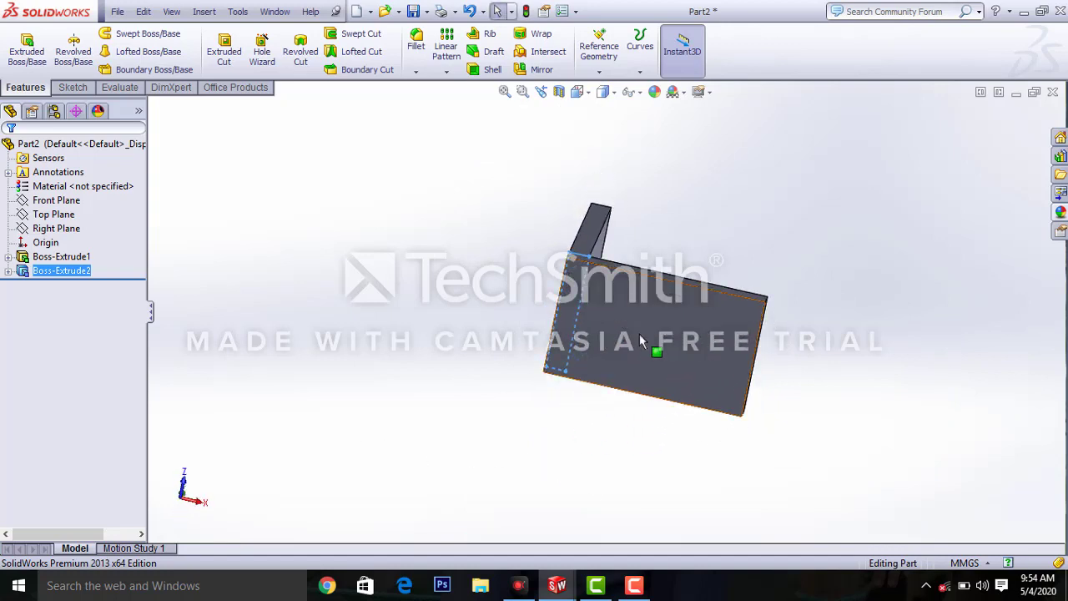
pyautogui.click(26, 51)
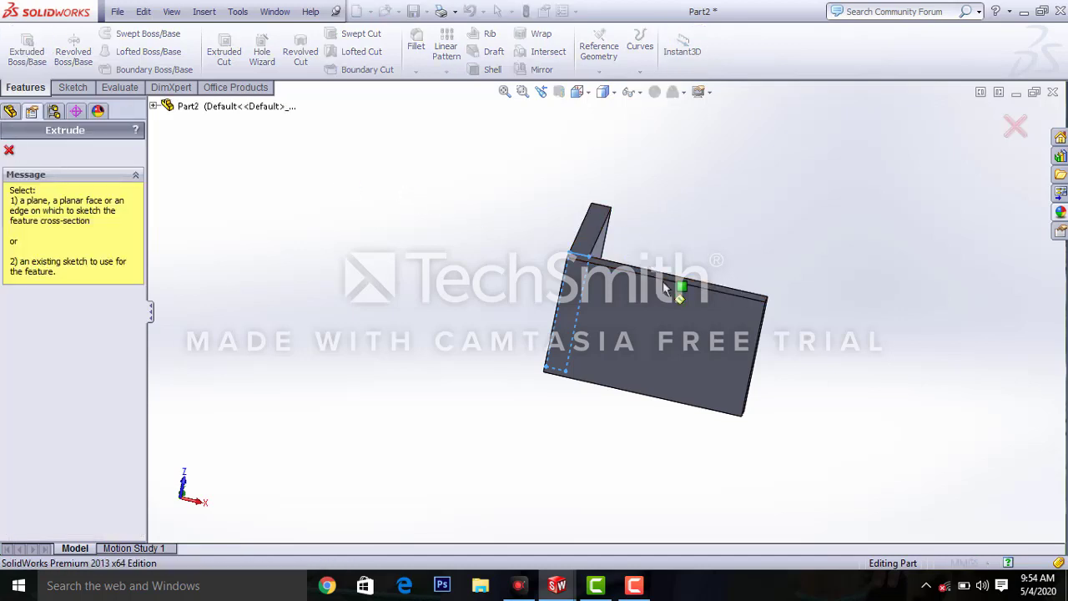
pyautogui.click(680, 324)
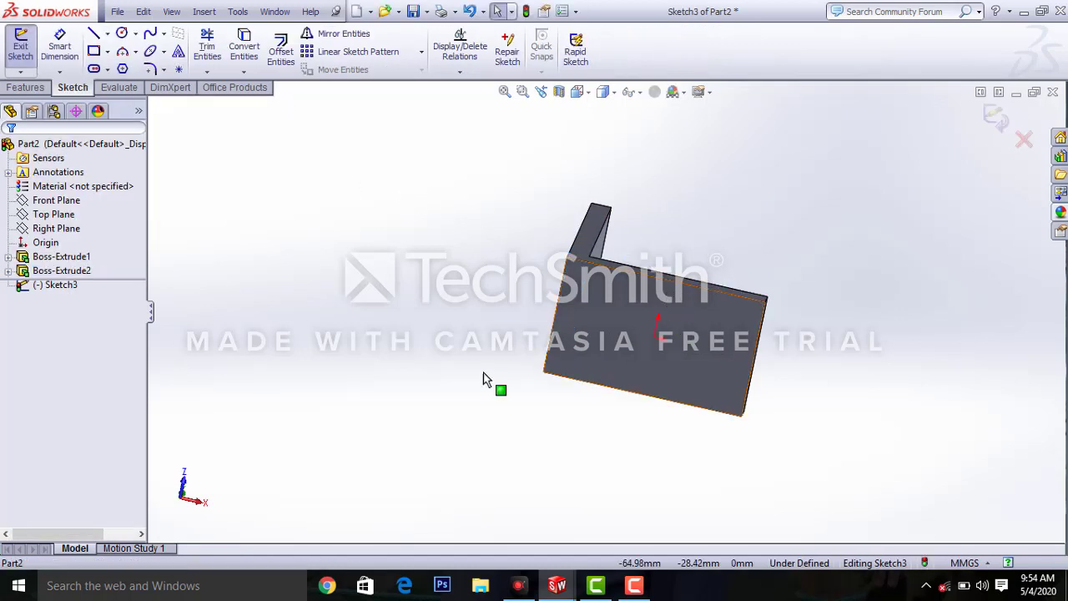
pyautogui.click(589, 93)
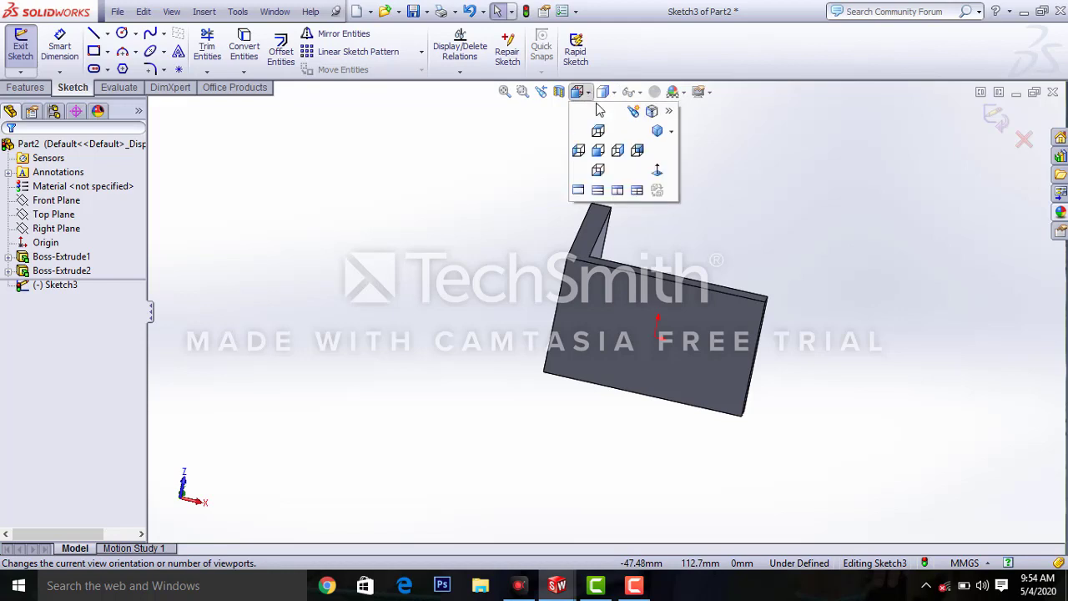
pyautogui.click(658, 171)
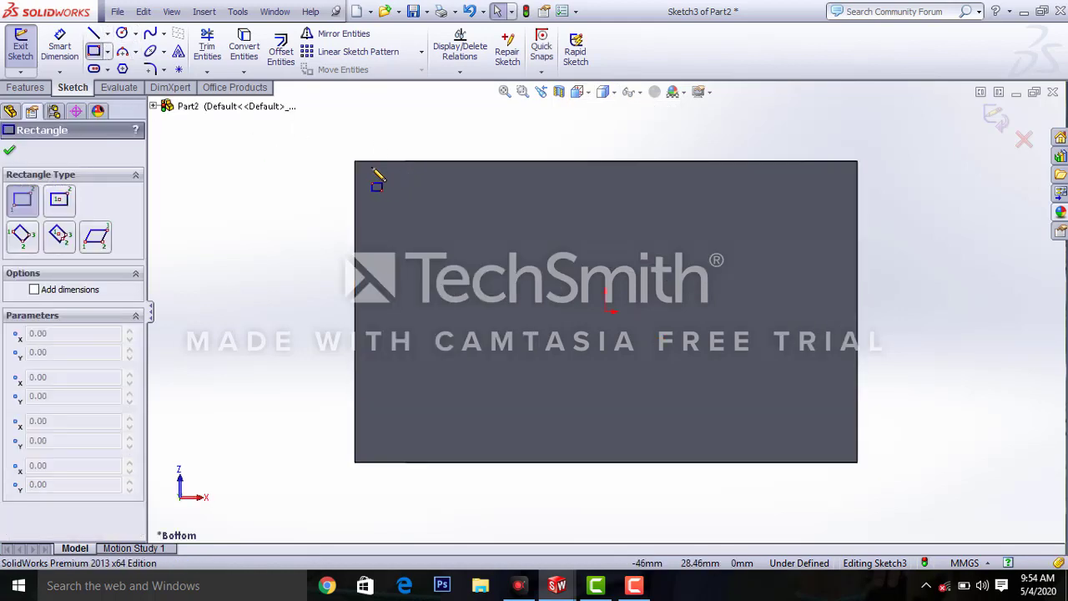
pyautogui.moveTo(356, 162)
pyautogui.mouseDown()
pyautogui.moveTo(518, 189)
pyautogui.moveTo(616, 190)
pyautogui.mouseUp()
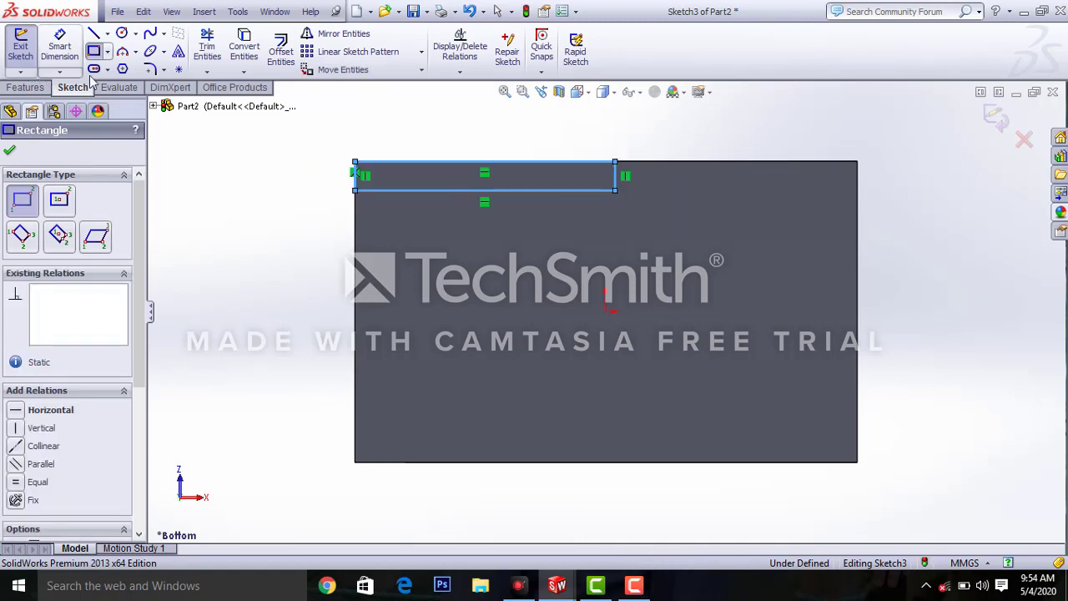
# Dimension the underside rectangle 60 mm along the plate's long edge and 10 mm wide
pyautogui.click(59, 46)
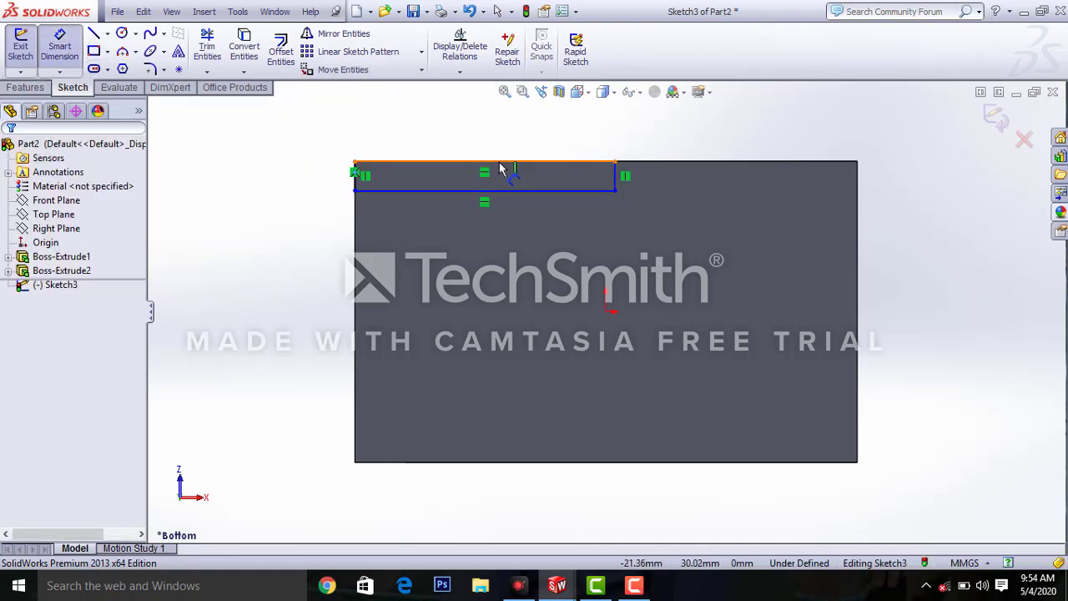
pyautogui.click(504, 162)
pyautogui.click(492, 134)
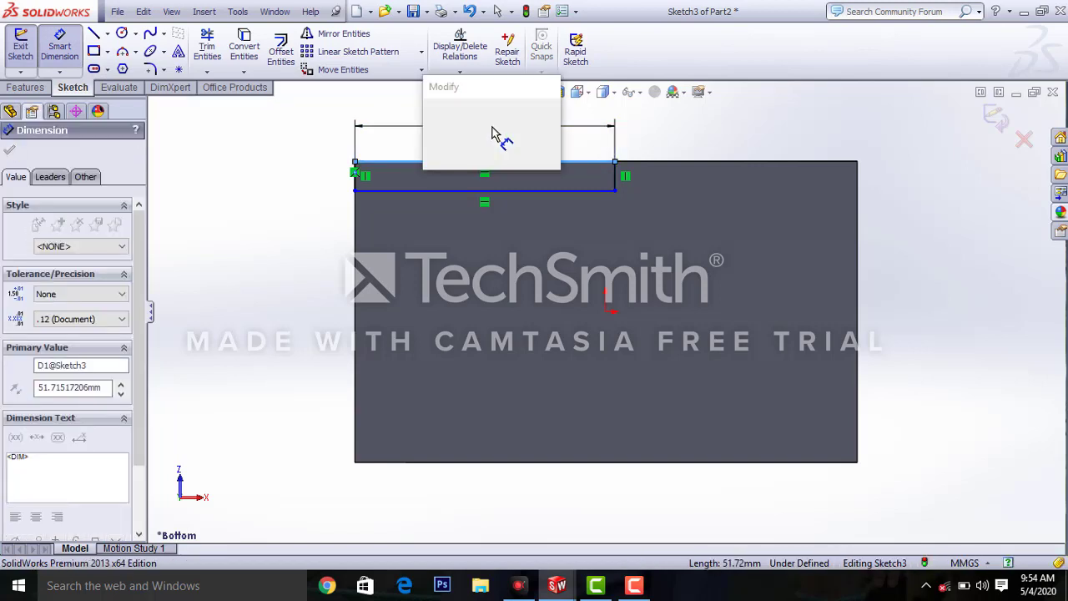
pyautogui.press('Return')
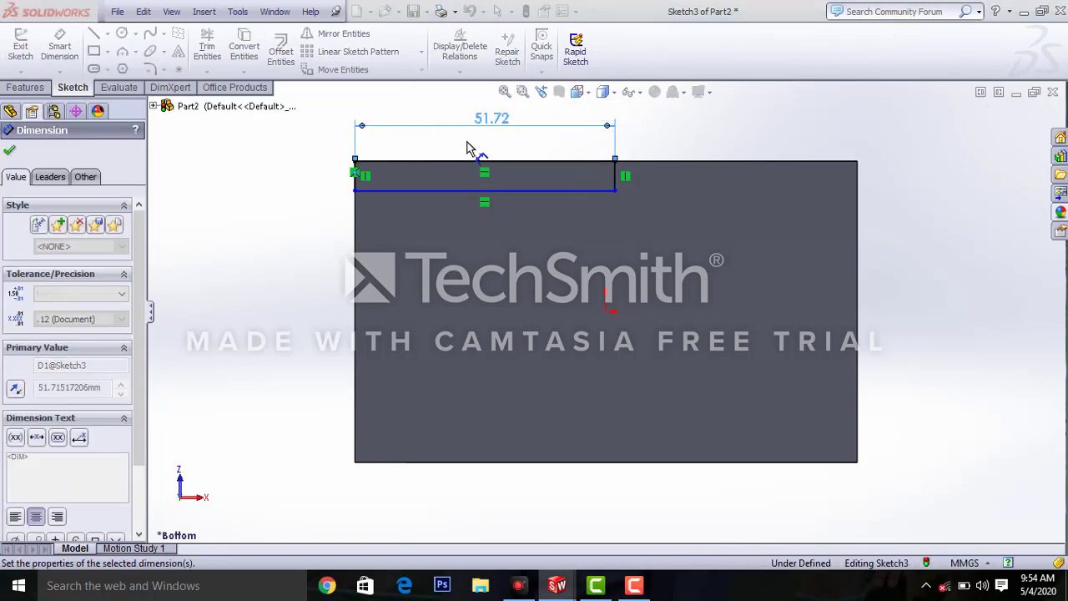
pyautogui.click(354, 181)
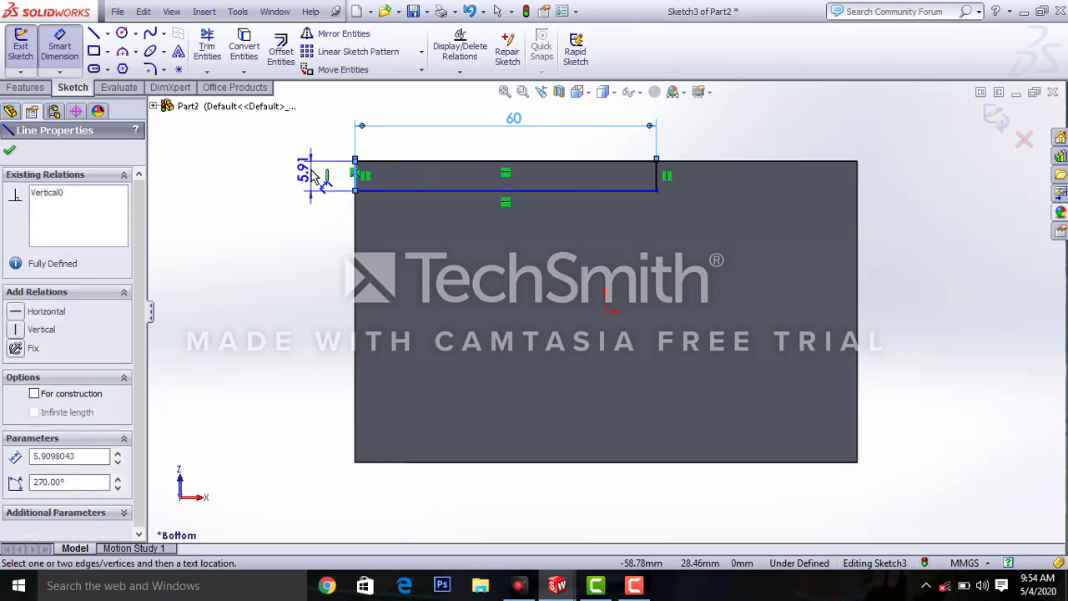
pyautogui.click(312, 173)
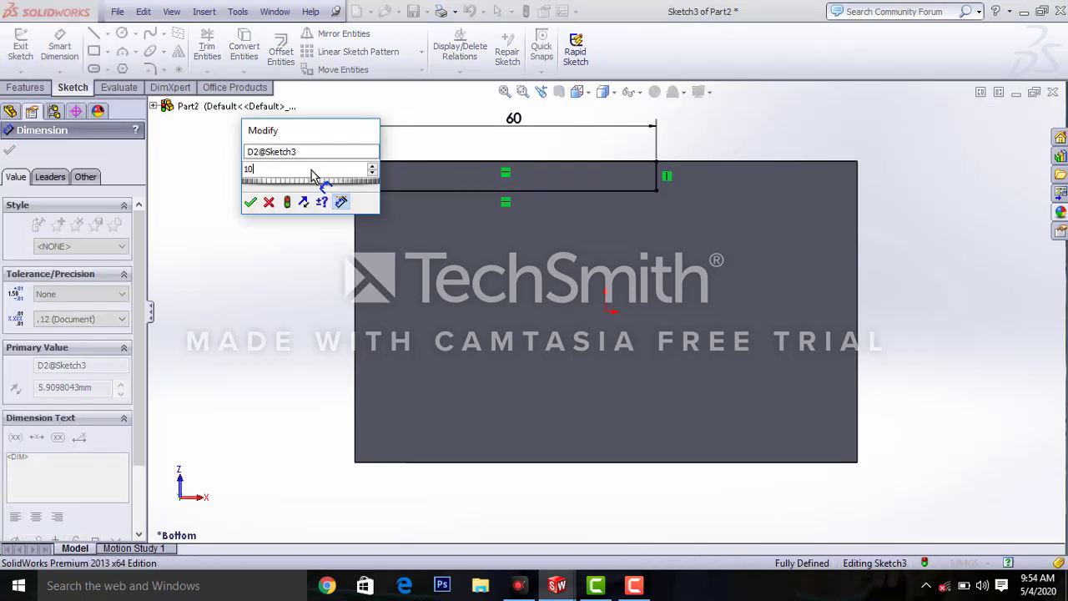
pyautogui.press('Return')
pyautogui.click(9, 153)
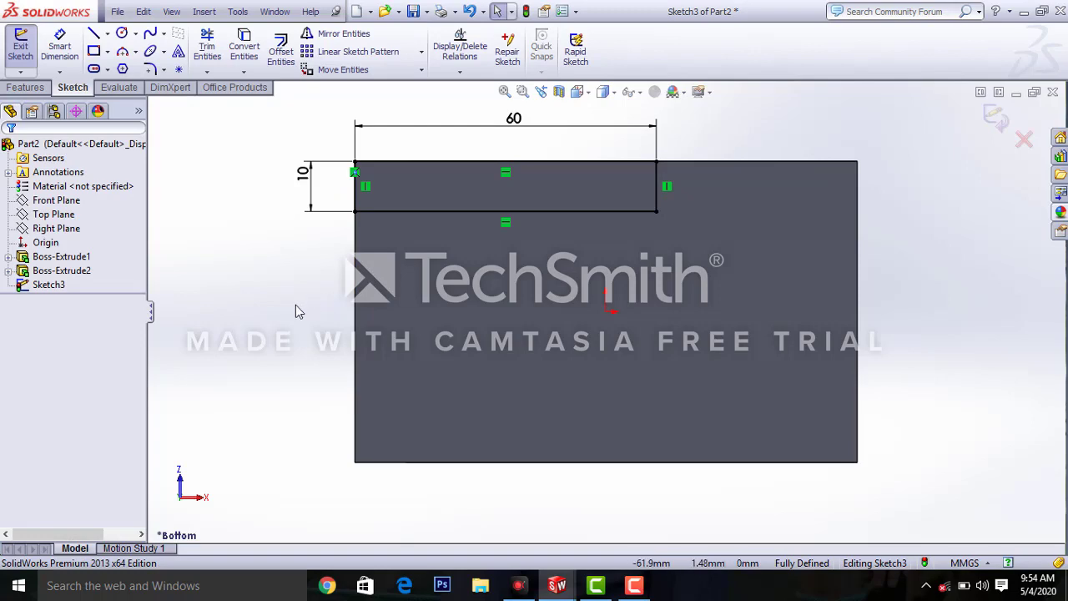
# Finish the sketch and extrude the rectangle 90 mm blind downward as a leg merged with the plate
pyautogui.hotkey('ctrl', '7')
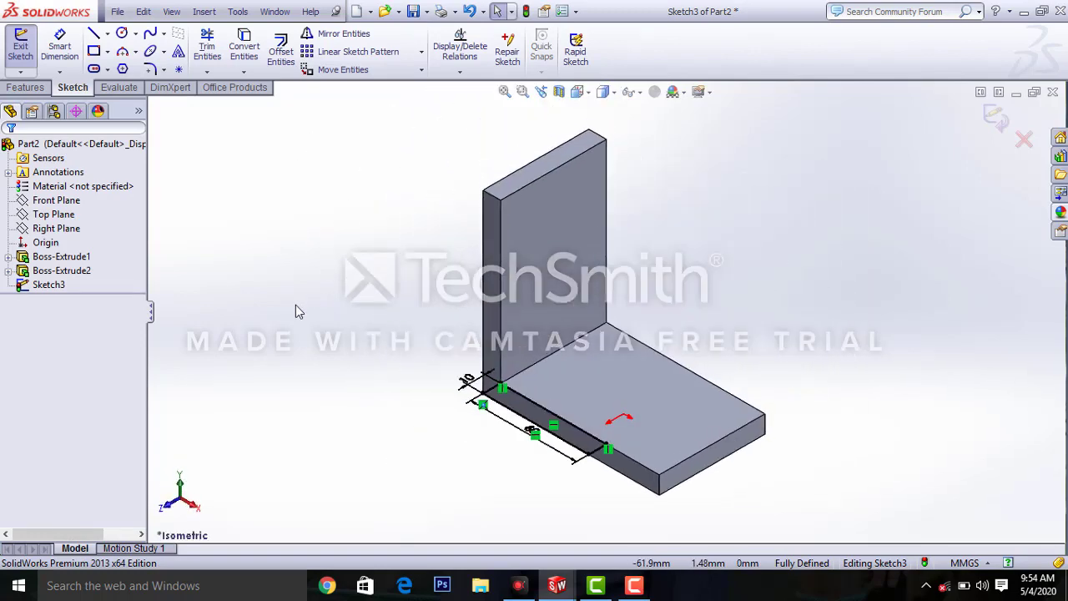
pyautogui.click(996, 125)
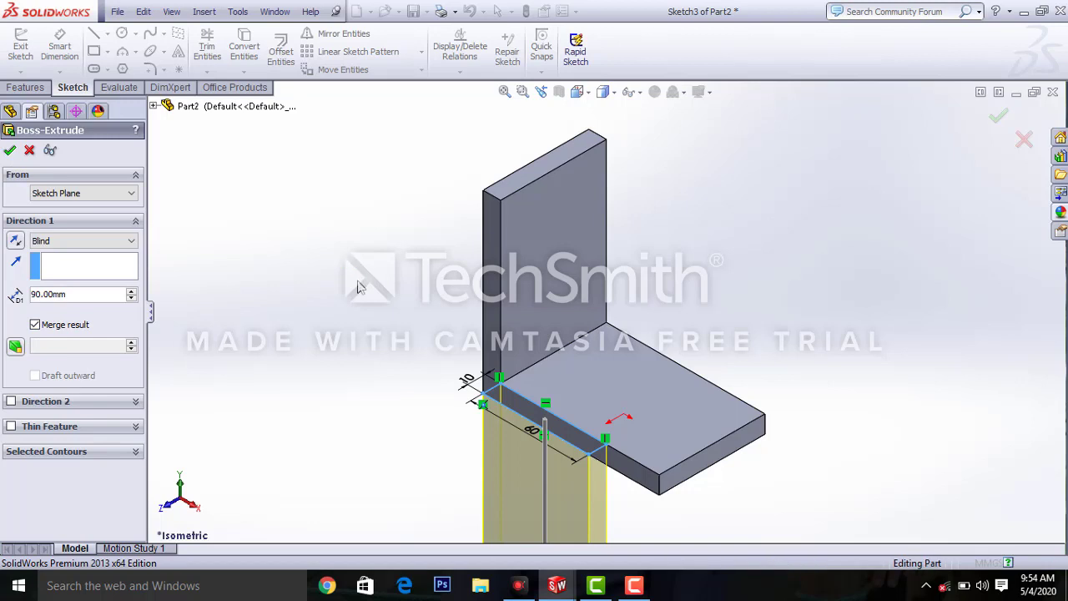
pyautogui.press('Return')
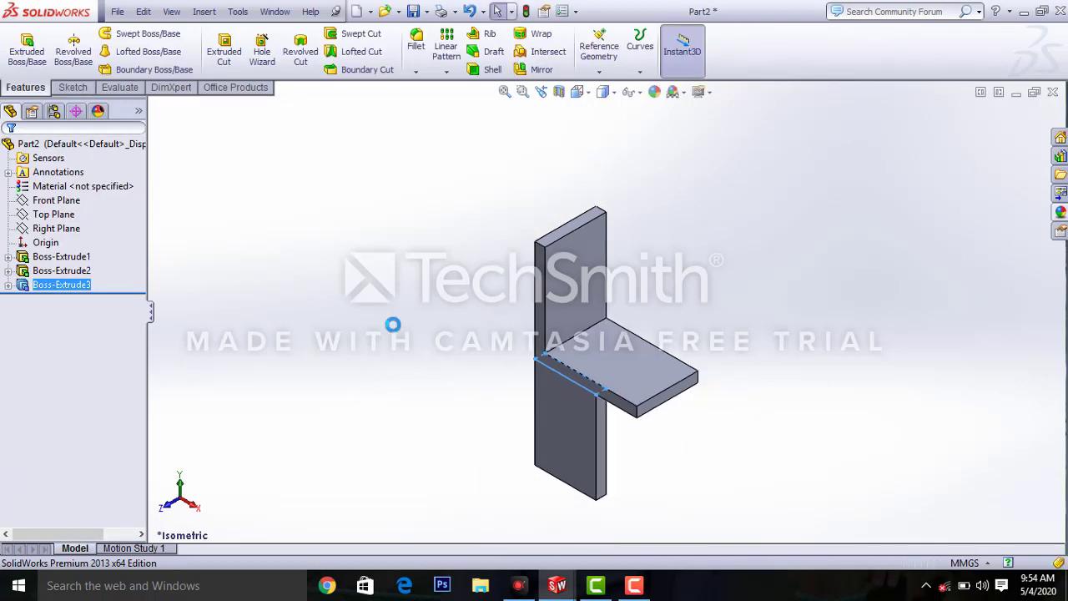
# Mirror the leg extrusion, together with the base plate extrusion, about the Front Plane to make the opposite leg
pyautogui.click(550, 74)
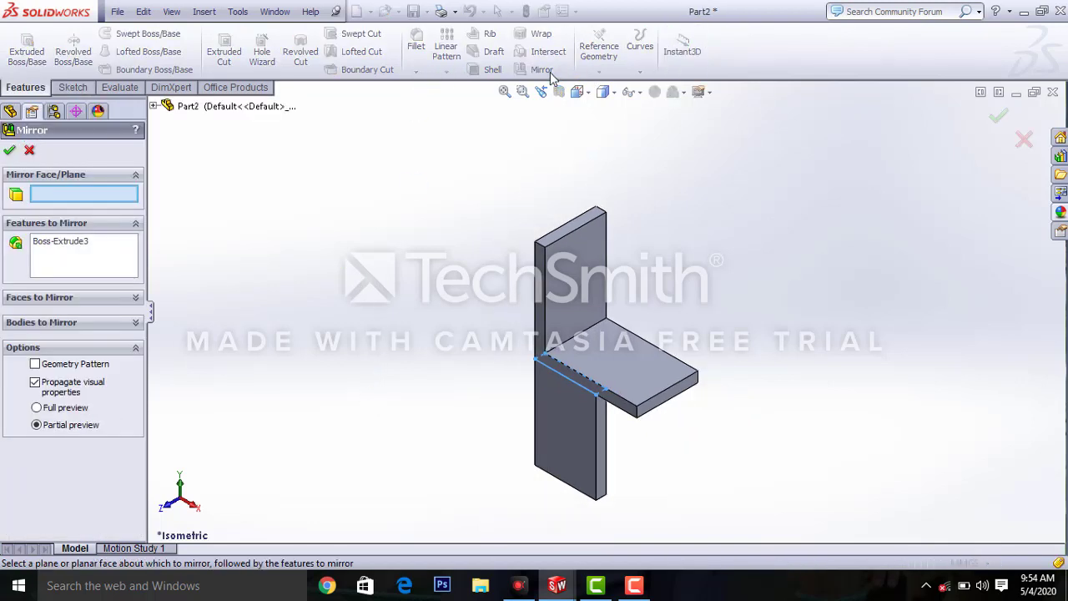
pyautogui.click(189, 106)
pyautogui.click(215, 163)
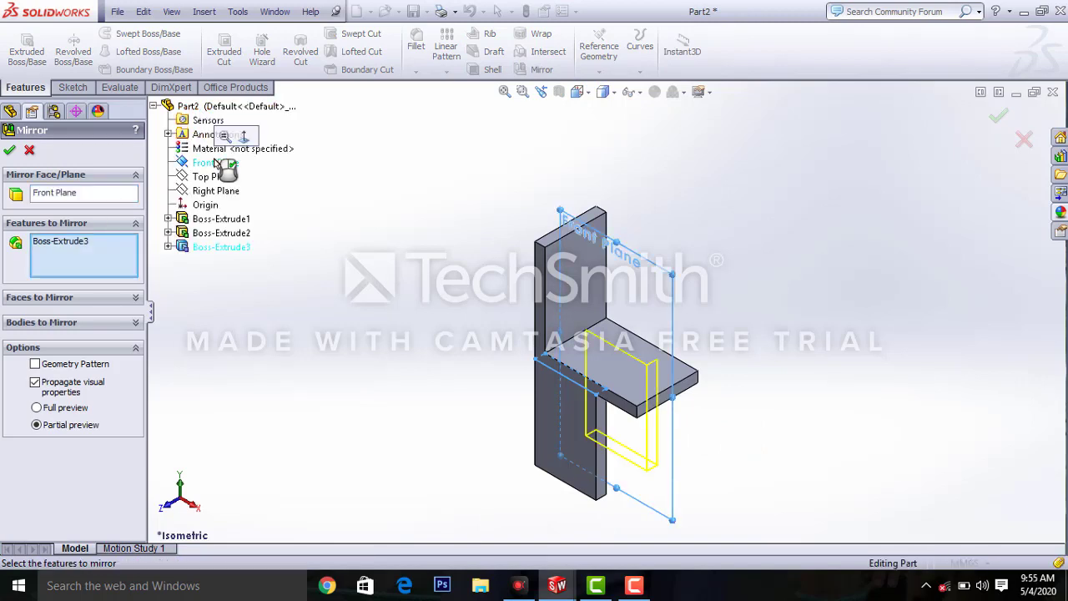
pyautogui.click(550, 441)
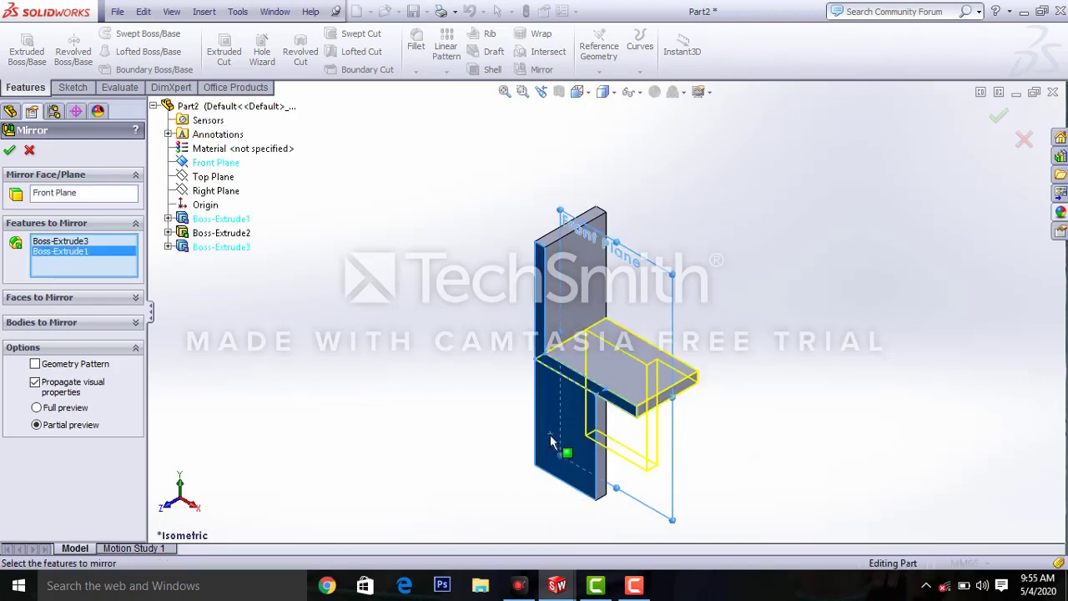
pyautogui.click(9, 151)
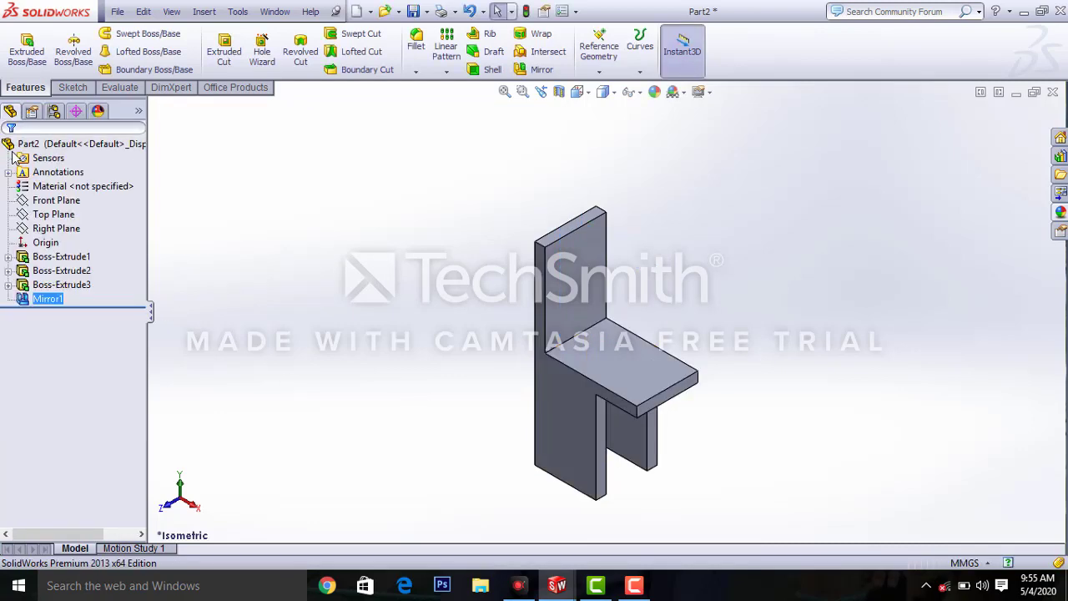
# Apply a full round fillet to the upright wall's upper end, using its top face as center and the two opposite side faces
pyautogui.moveTo(511, 509); pyautogui.dragTo(543, 442, button='middle')
pyautogui.click(416, 44)
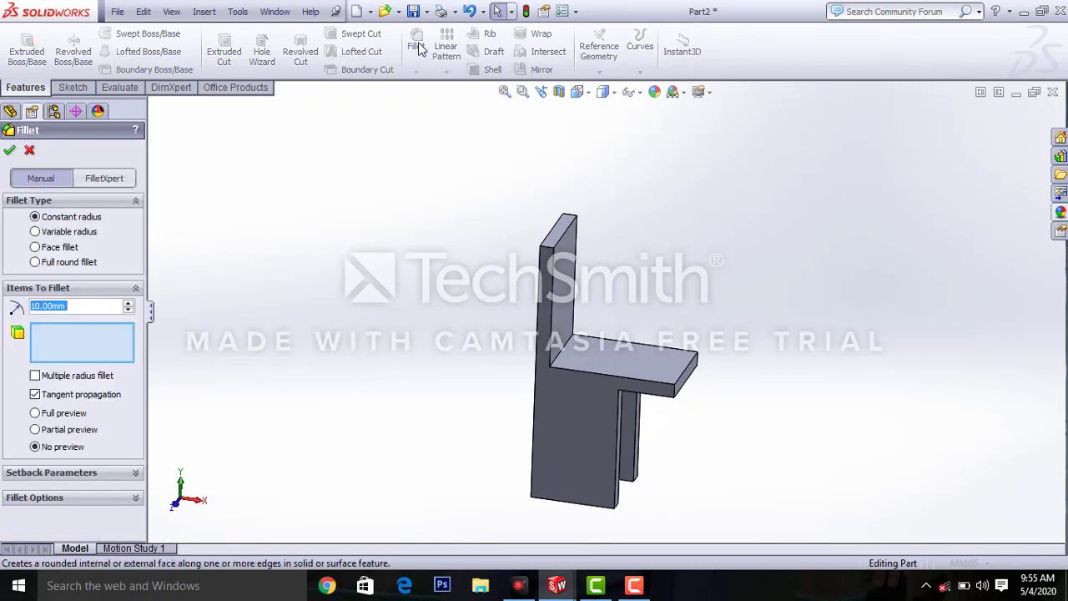
pyautogui.click(35, 262)
pyautogui.click(544, 287)
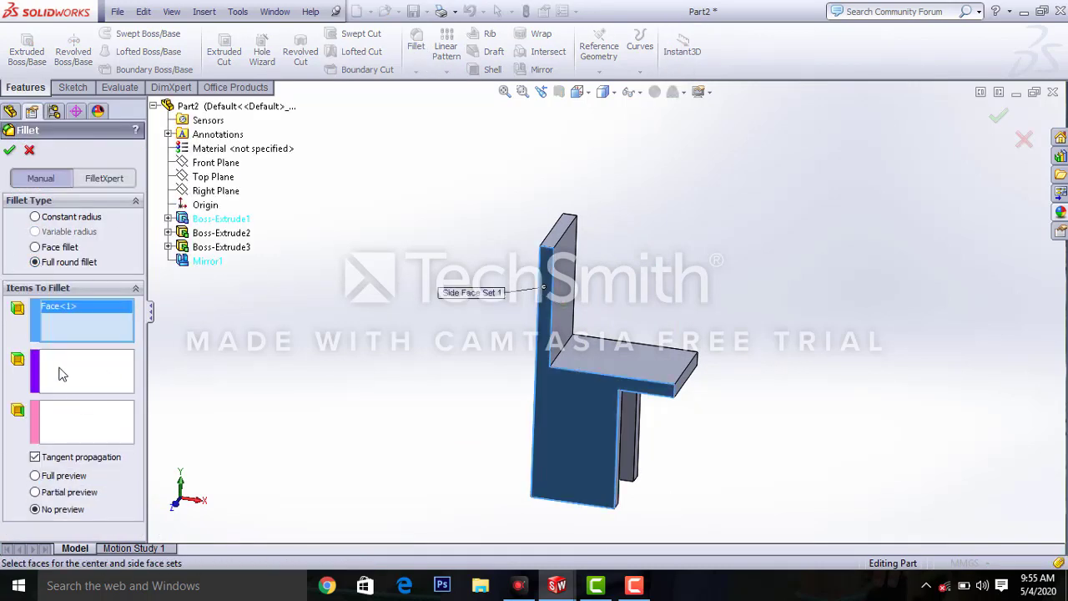
pyautogui.click(60, 374)
pyautogui.moveTo(342, 325); pyautogui.dragTo(515, 268, button='middle')
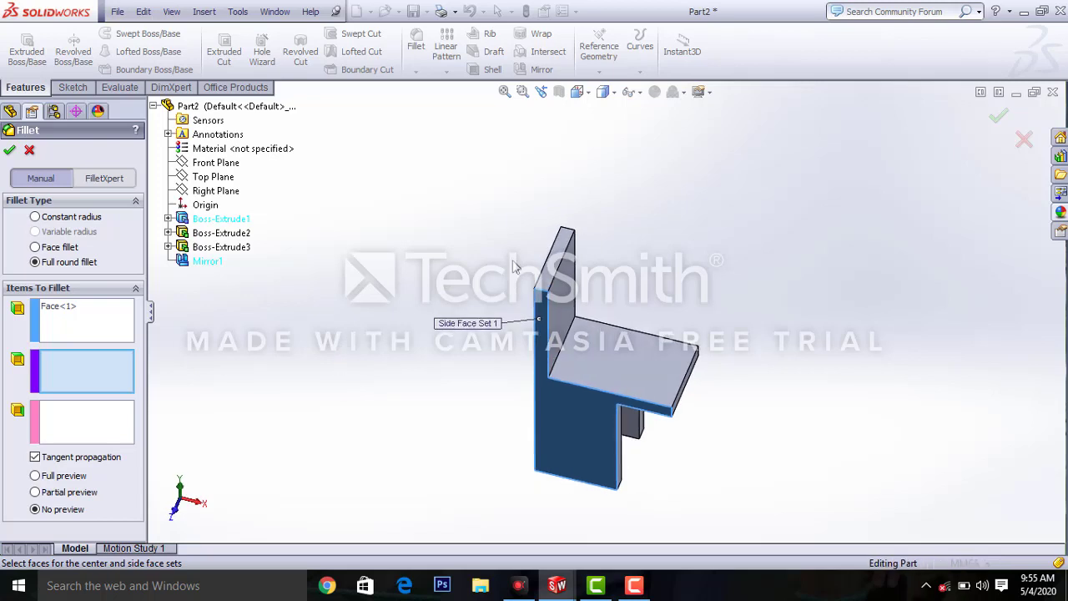
pyautogui.click(553, 278)
pyautogui.moveTo(359, 355); pyautogui.dragTo(192, 434, button='middle')
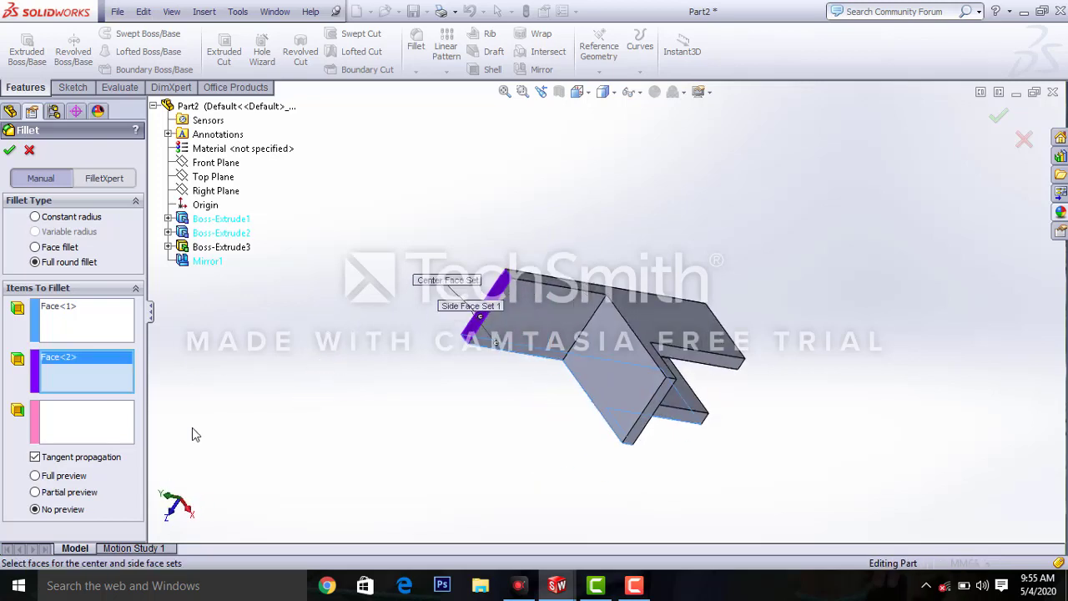
pyautogui.click(94, 428)
pyautogui.click(553, 281)
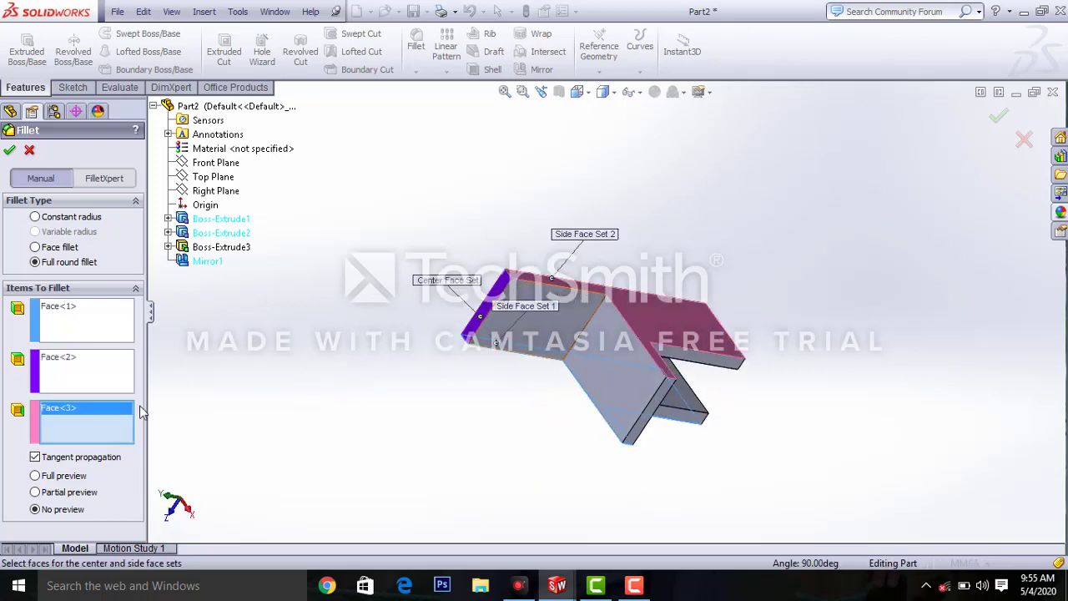
pyautogui.click(11, 150)
# Apply a full round fillet to the base plate's free end, using its end face as center and the two long side faces
pyautogui.moveTo(484, 429); pyautogui.dragTo(480, 152, button='middle')
pyautogui.click(416, 41)
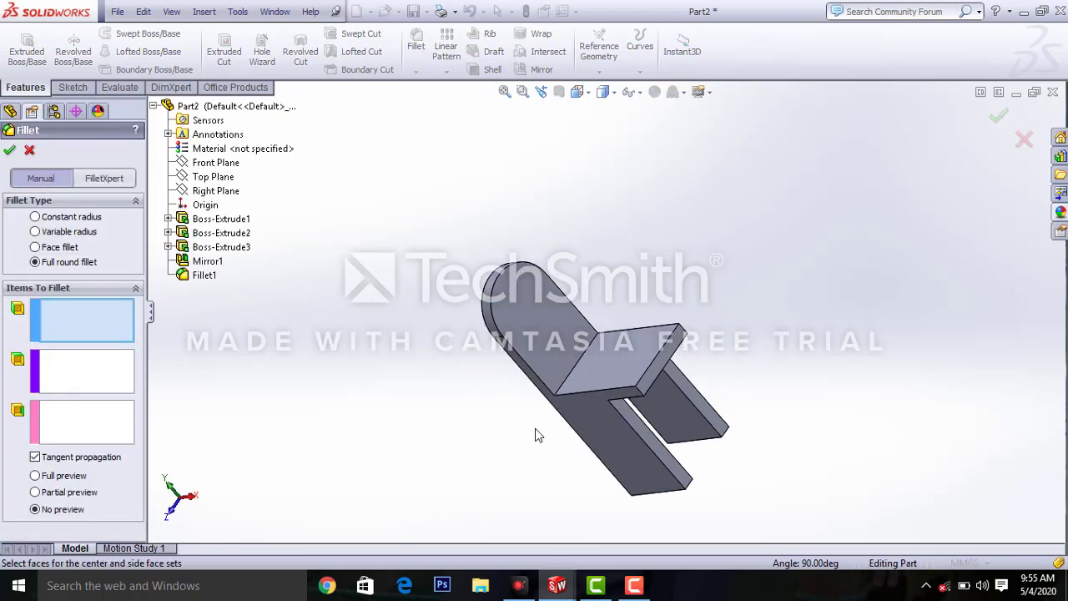
pyautogui.click(610, 399)
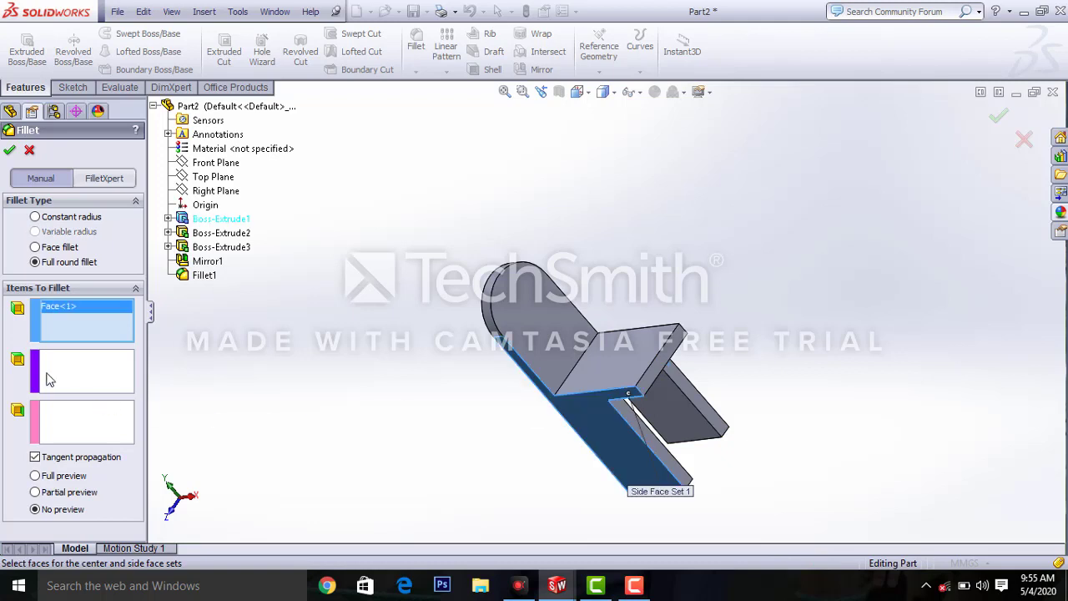
pyautogui.moveTo(371, 461); pyautogui.dragTo(551, 416, button='middle')
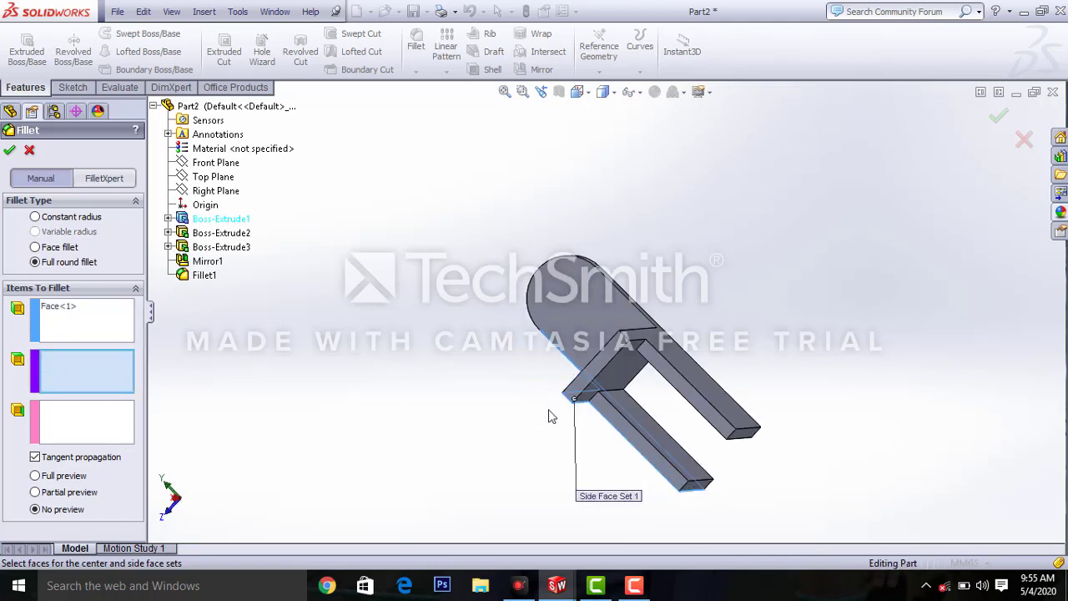
pyautogui.click(602, 380)
pyautogui.moveTo(380, 298); pyautogui.dragTo(434, 317, button='middle')
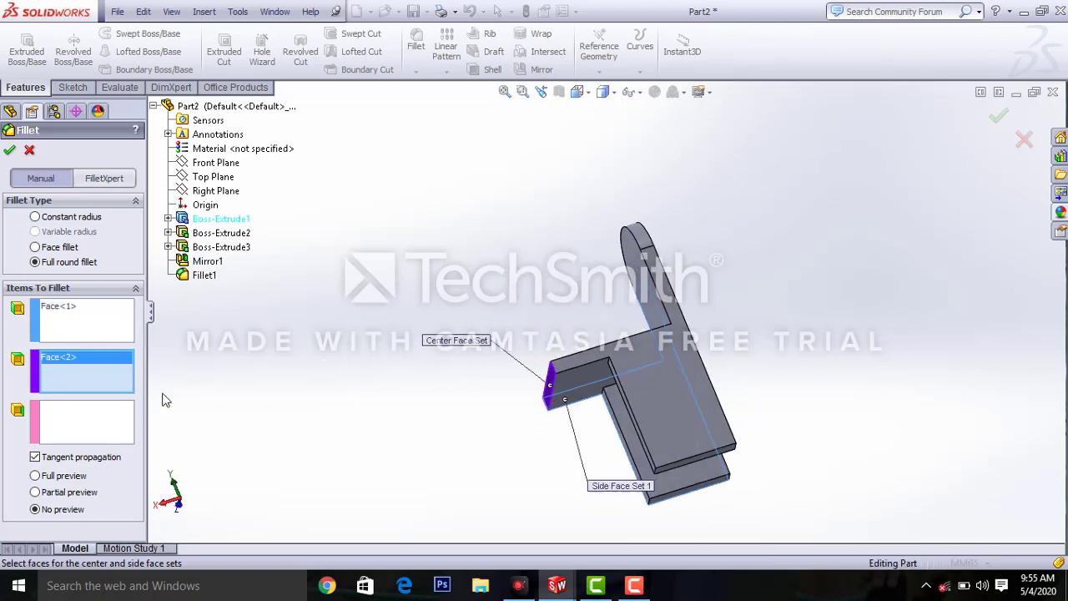
pyautogui.click(117, 414)
pyautogui.click(646, 344)
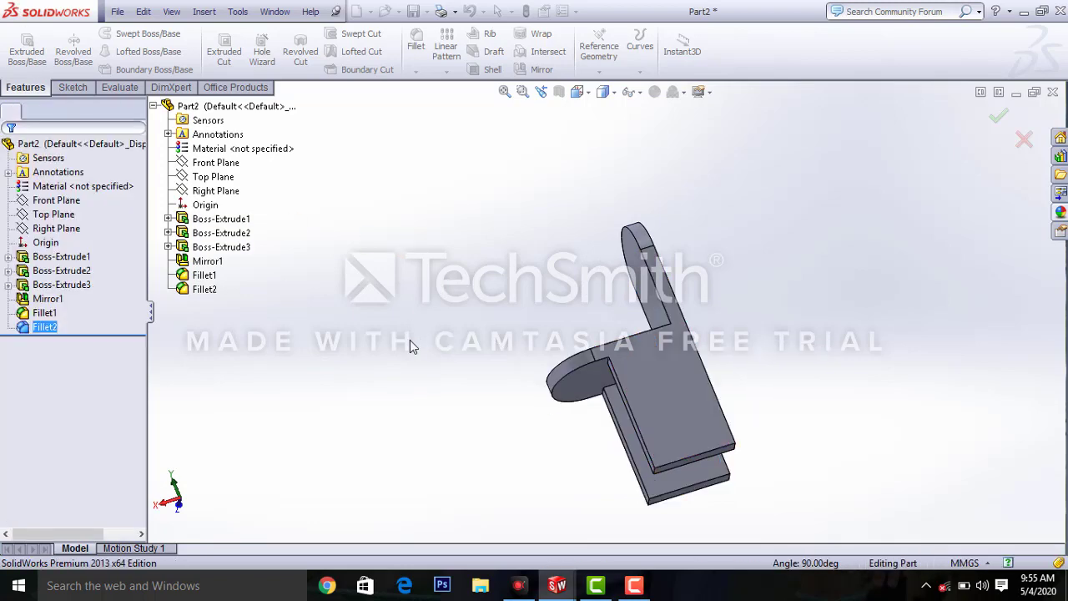
# Apply a full round fillet to the first leg's lower end, using its end face as center and its two narrow edge faces as sides
pyautogui.moveTo(410, 345); pyautogui.dragTo(432, 50, button='middle')
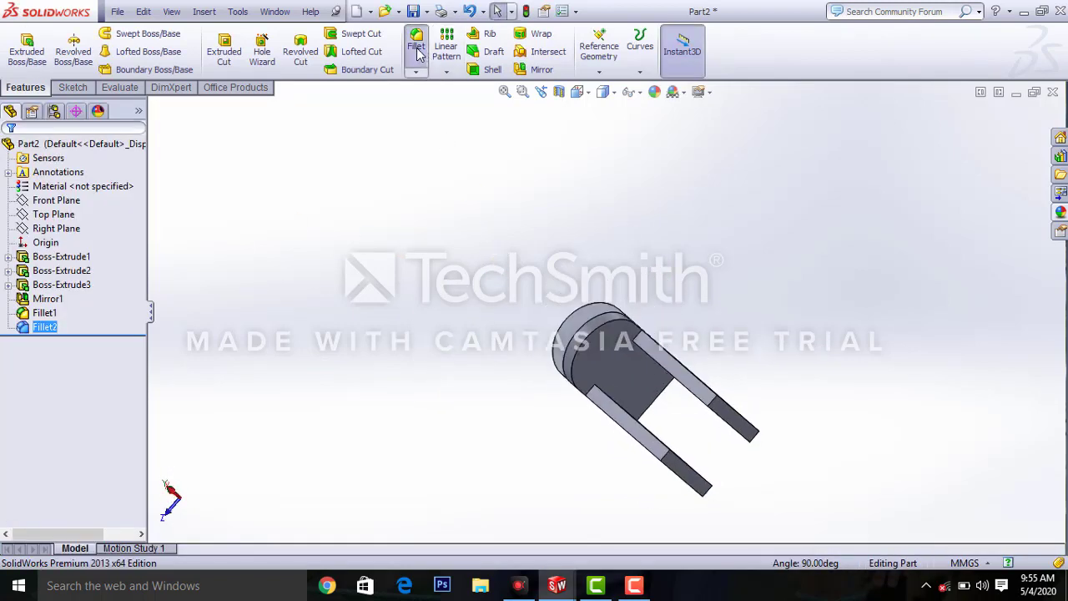
pyautogui.click(418, 48)
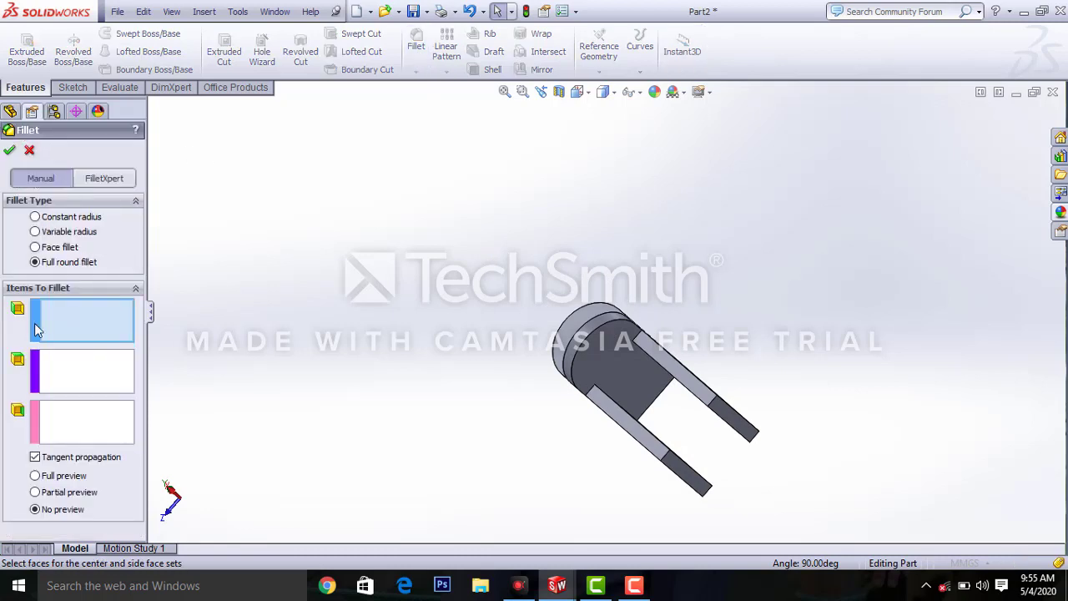
pyautogui.click(631, 421)
pyautogui.click(102, 380)
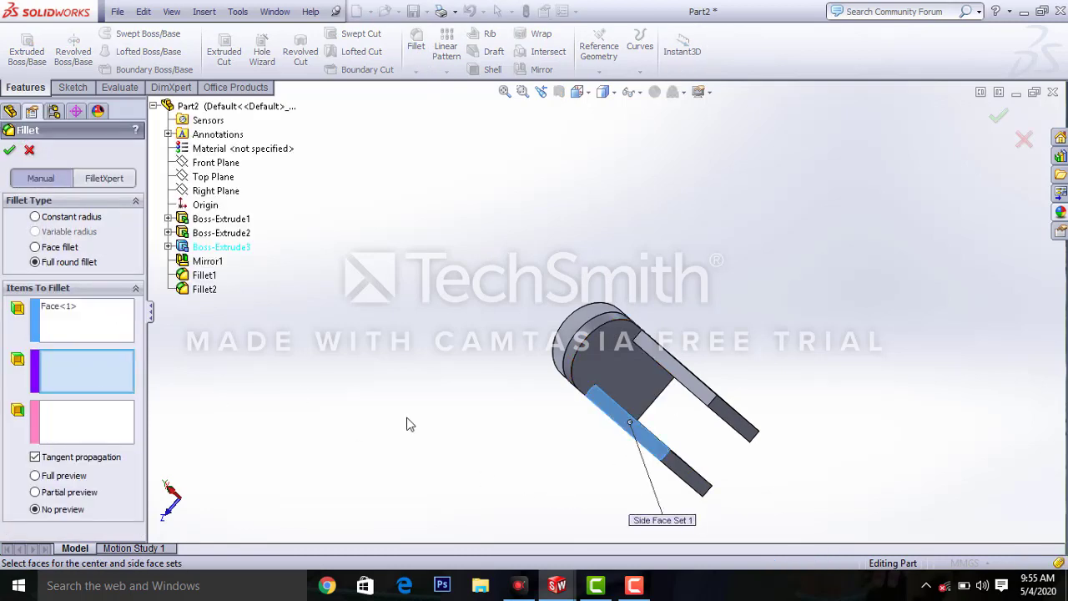
pyautogui.moveTo(406, 425); pyautogui.dragTo(362, 359, button='middle')
pyautogui.click(646, 437)
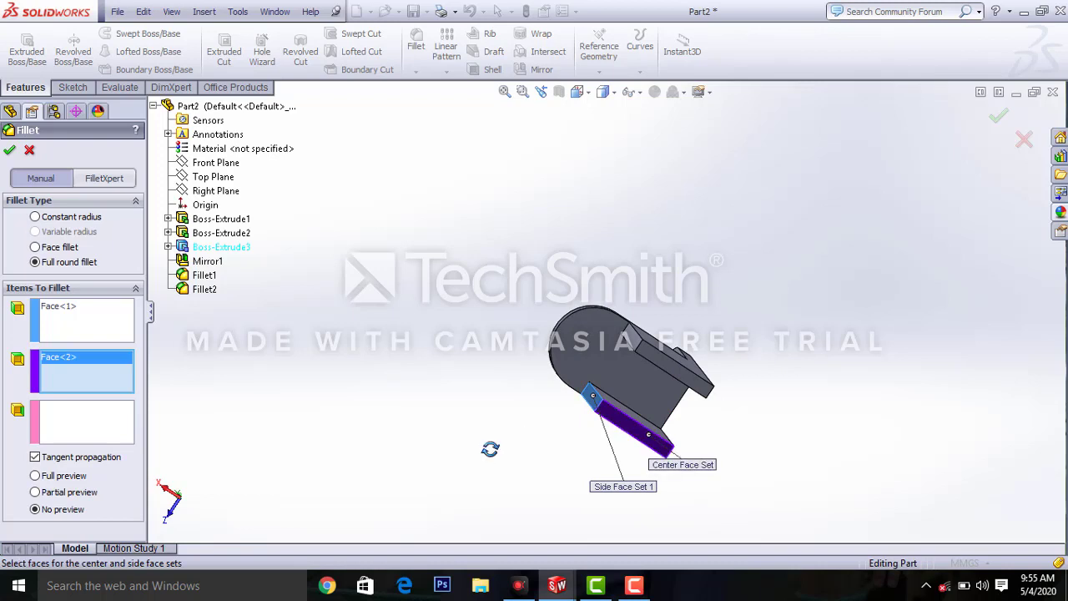
pyautogui.moveTo(489, 446); pyautogui.dragTo(388, 363, button='middle')
pyautogui.click(119, 427)
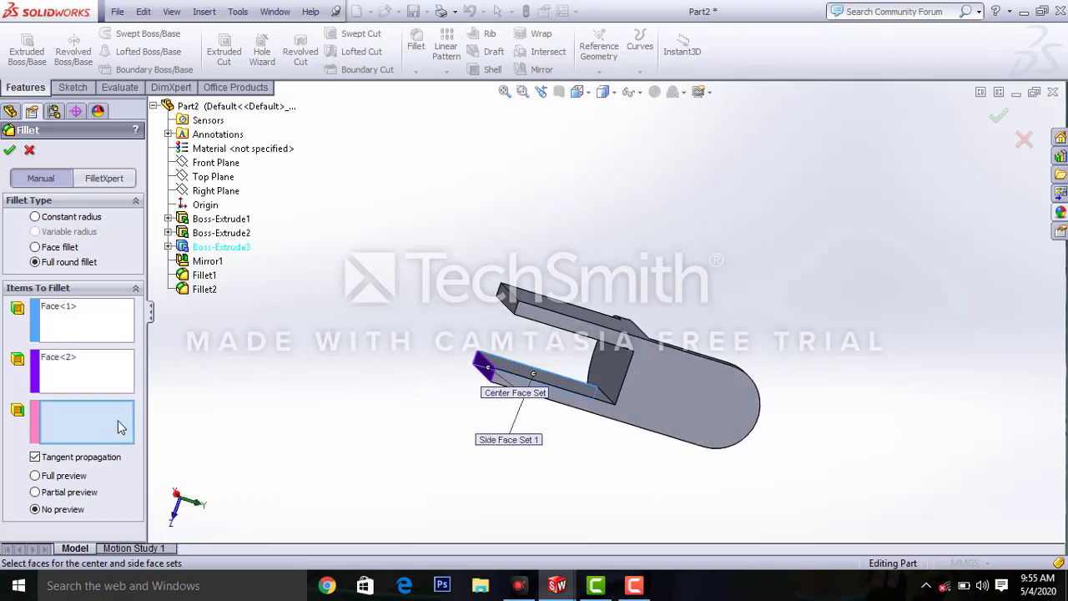
pyautogui.click(573, 403)
pyautogui.moveTo(4, 119)
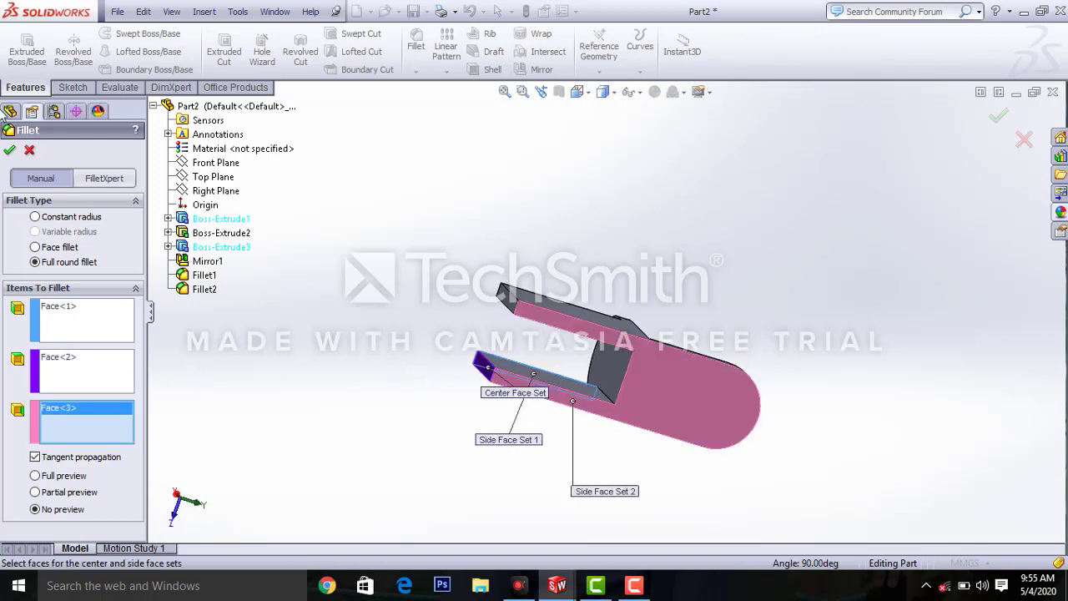
pyautogui.click(9, 149)
# Apply a full round fillet to the mirrored leg's lower end, with its end face as center and its two narrow edge faces as sides
pyautogui.moveTo(476, 142); pyautogui.dragTo(522, 325, button='middle')
pyautogui.click(418, 41)
pyautogui.moveTo(409, 201); pyautogui.dragTo(439, 328, button='middle')
pyautogui.click(629, 430)
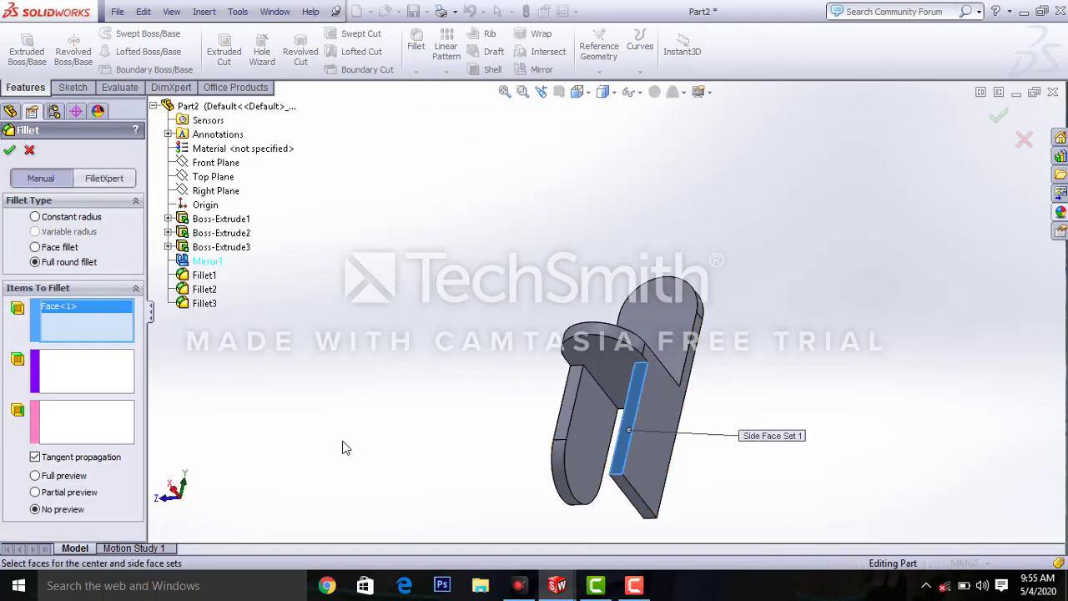
pyautogui.moveTo(319, 390); pyautogui.dragTo(186, 367, button='middle')
pyautogui.click(104, 377)
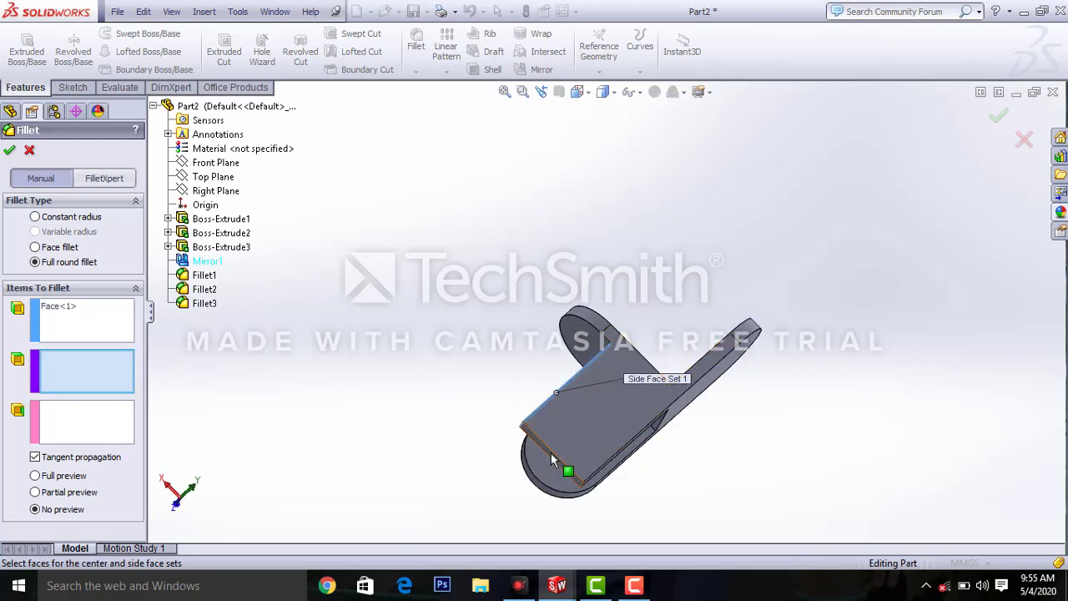
pyautogui.click(551, 453)
pyautogui.moveTo(391, 456); pyautogui.dragTo(339, 377, button='middle')
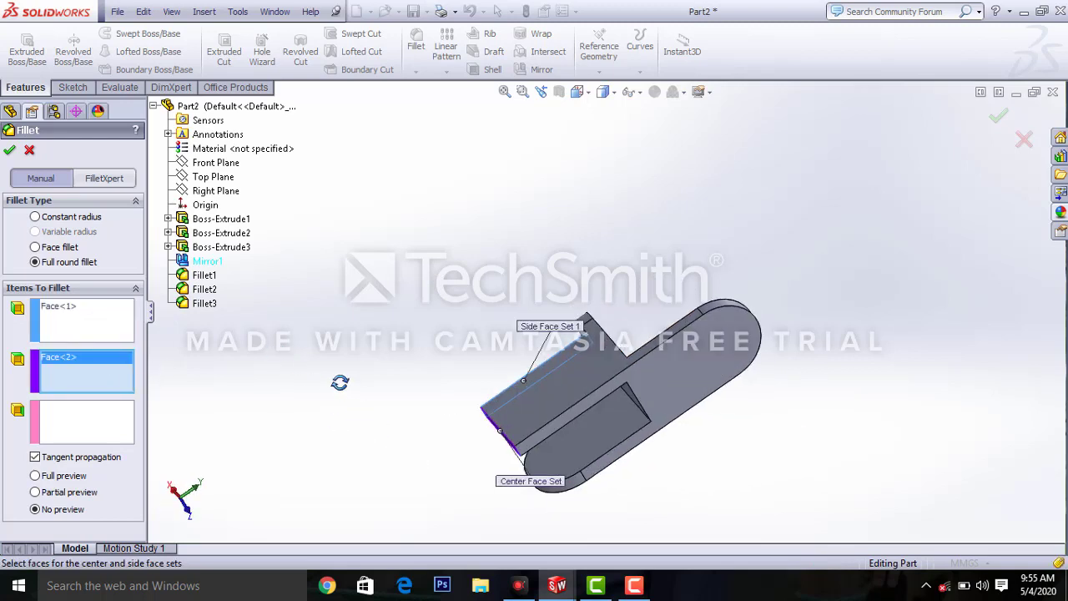
pyautogui.click(84, 422)
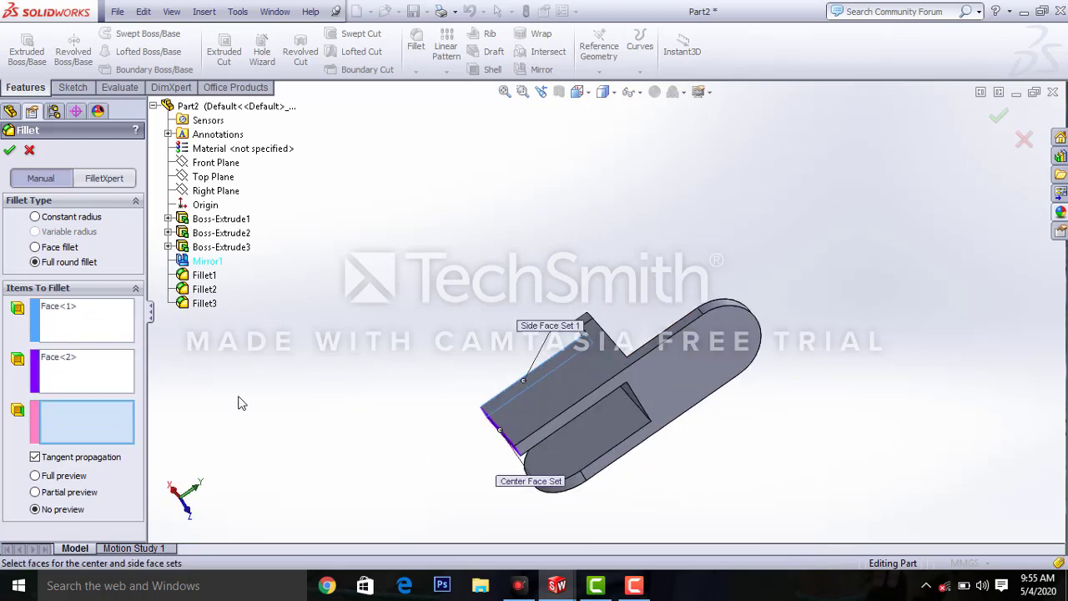
pyautogui.click(591, 398)
pyautogui.click(11, 149)
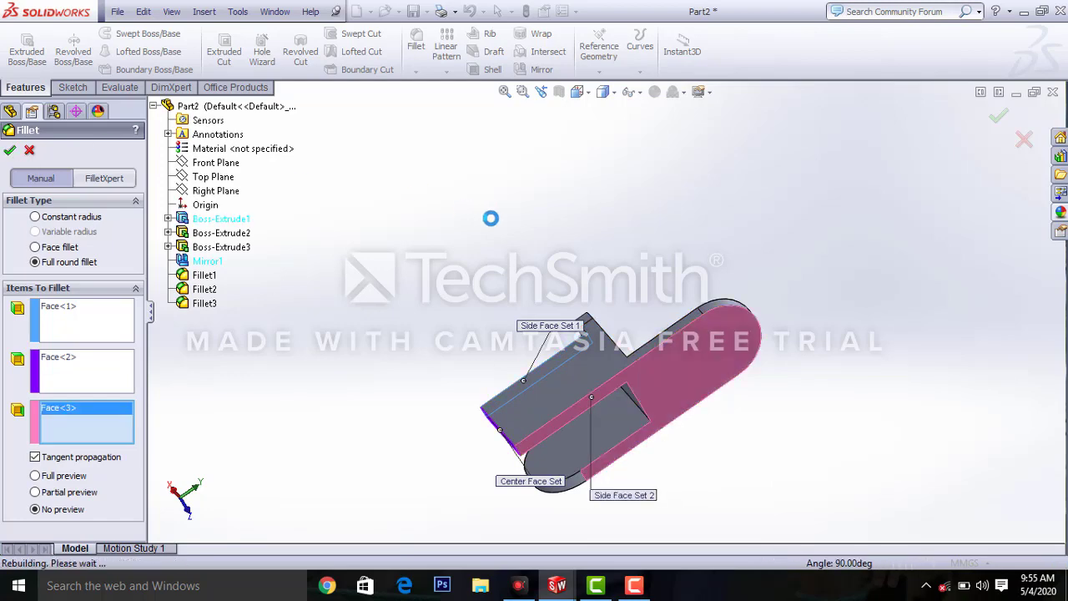
# Cut a 30 mm diameter hole 90 mm blind through the upright wall, centered on its rounded upper end
pyautogui.moveTo(546, 185); pyautogui.dragTo(701, 415, button='middle')
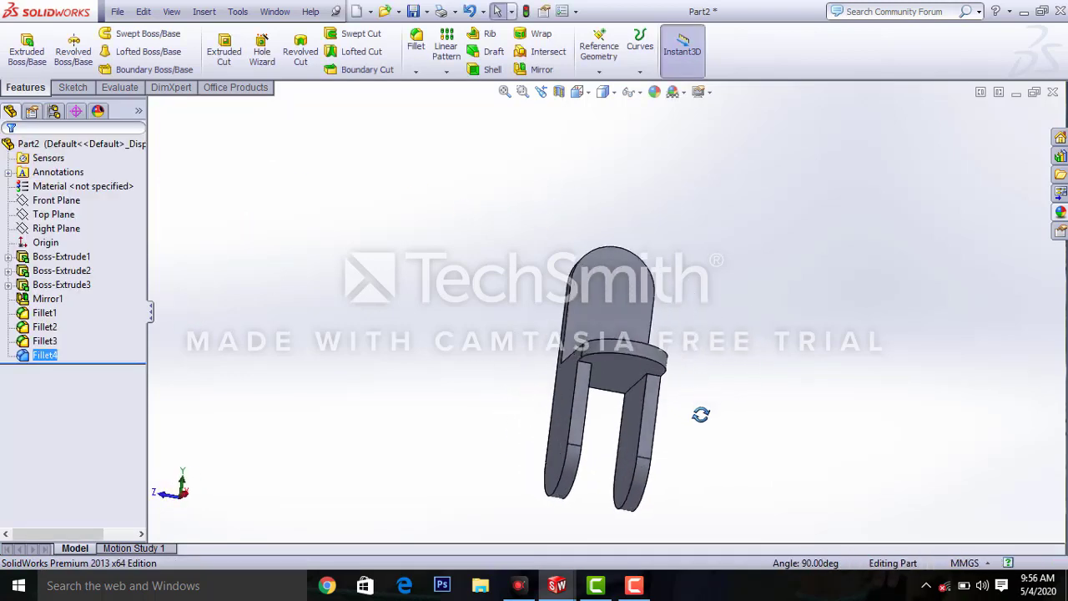
pyautogui.click(223, 51)
pyautogui.click(627, 268)
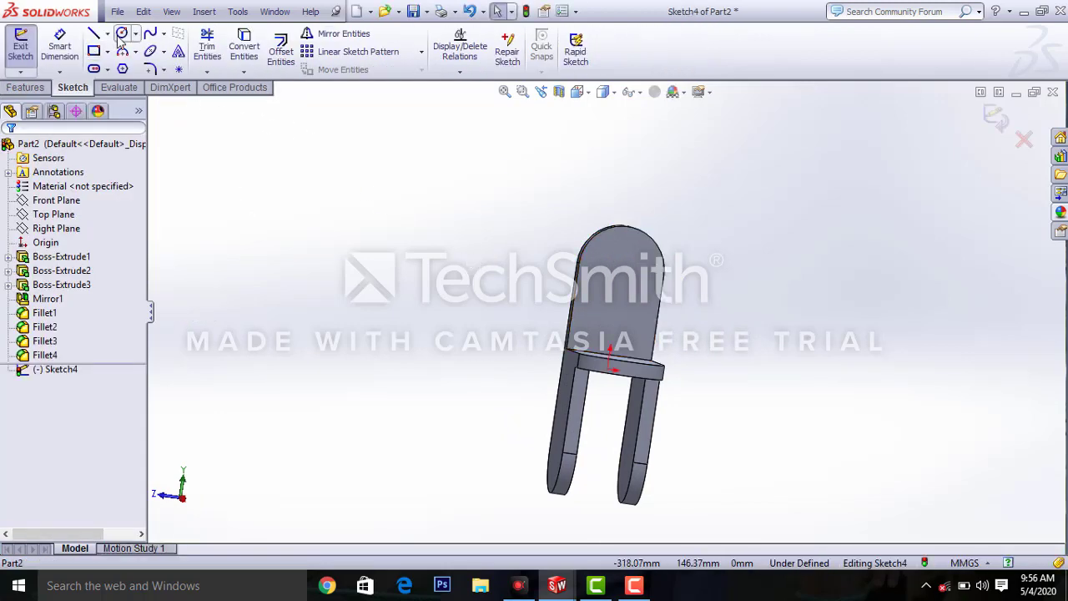
pyautogui.click(121, 35)
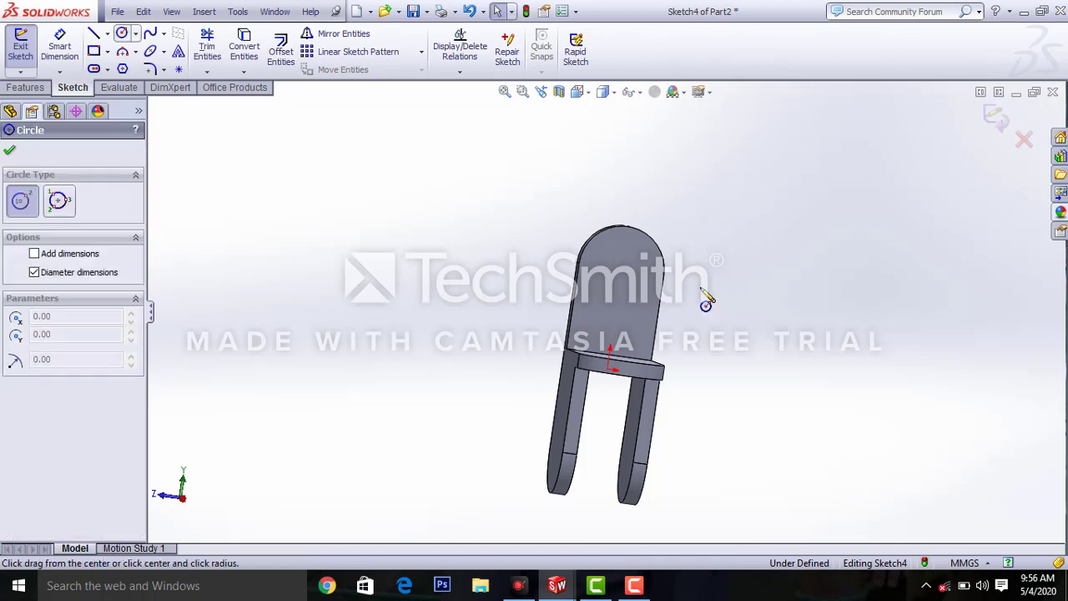
pyautogui.click(621, 270)
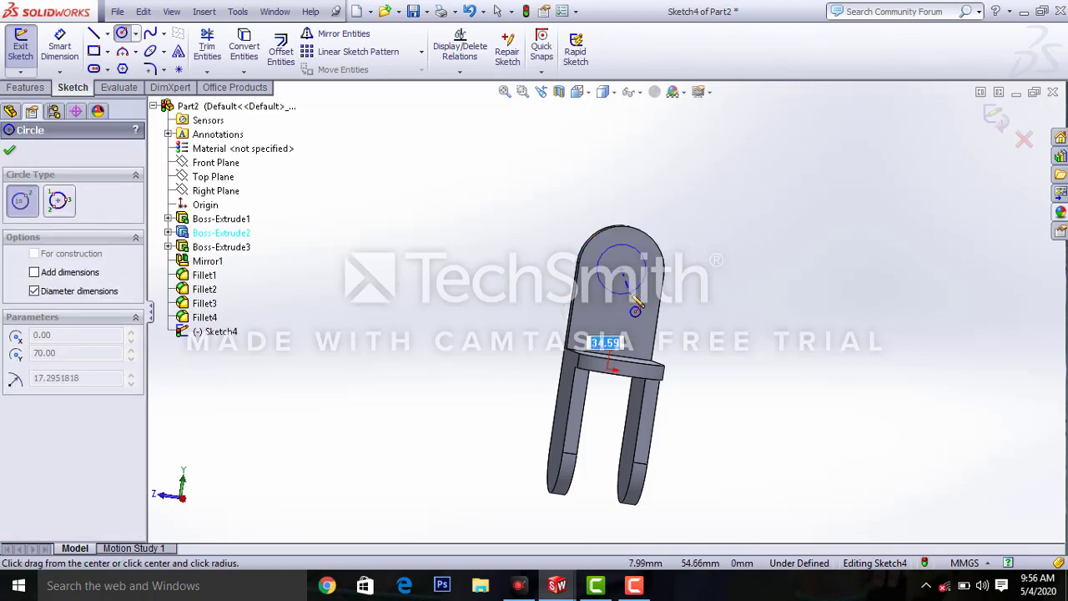
pyautogui.press('Return')
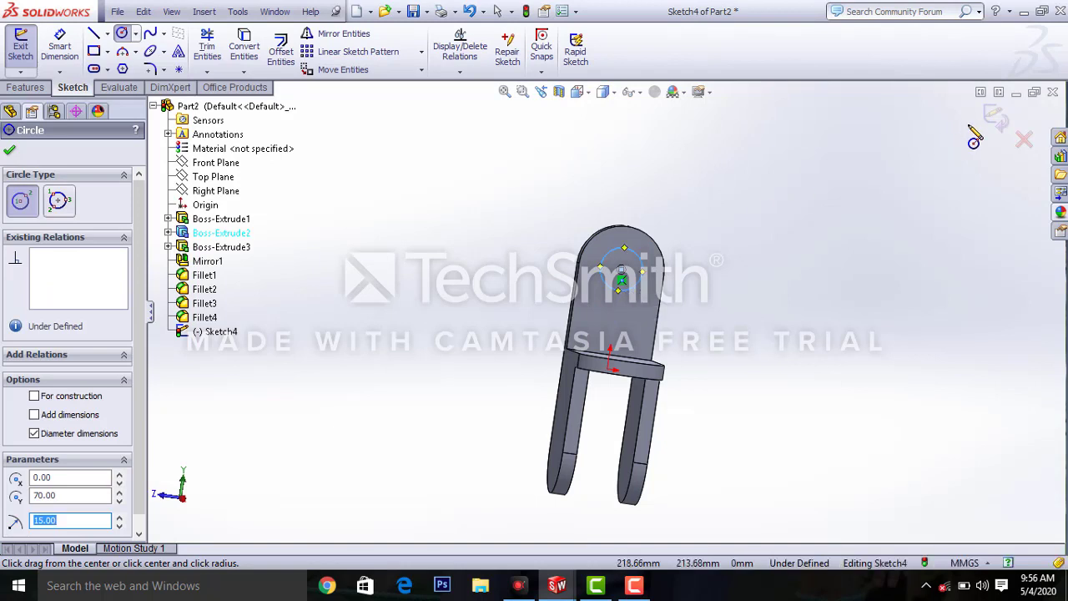
pyautogui.click(990, 122)
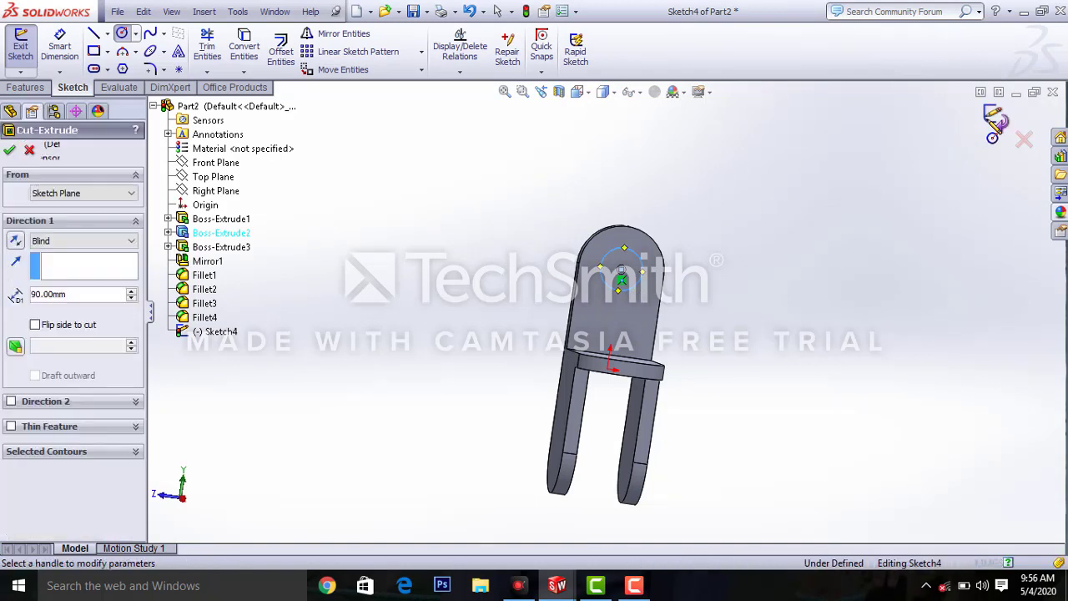
pyautogui.click(9, 150)
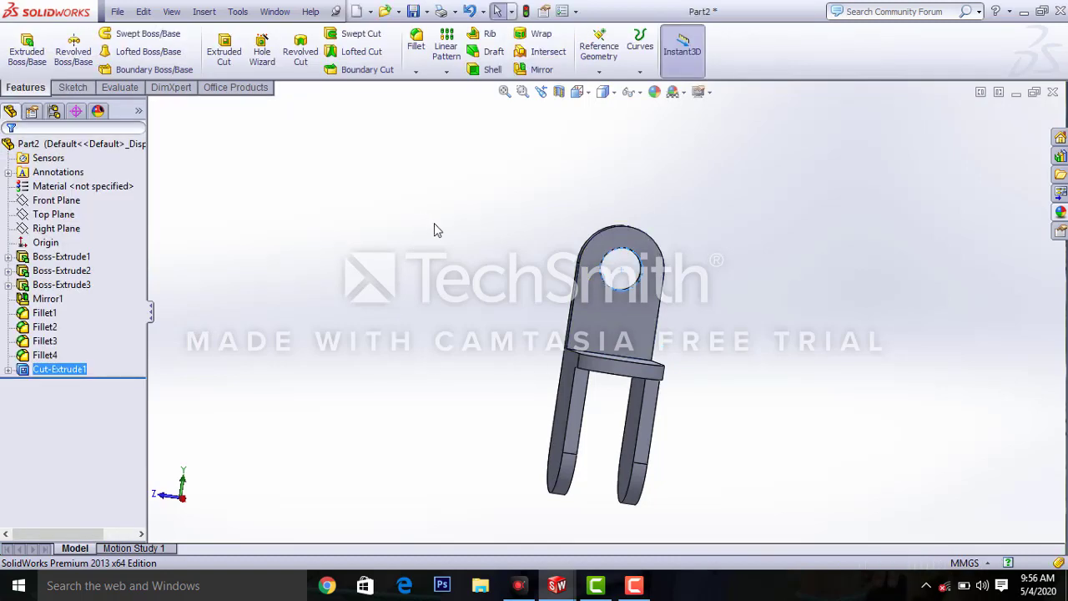
# Cut a 30 mm diameter hole 90 mm blind through the base plate, centered on its rounded free end
pyautogui.moveTo(426, 267); pyautogui.dragTo(391, 438, button='middle')
pyautogui.click(219, 59)
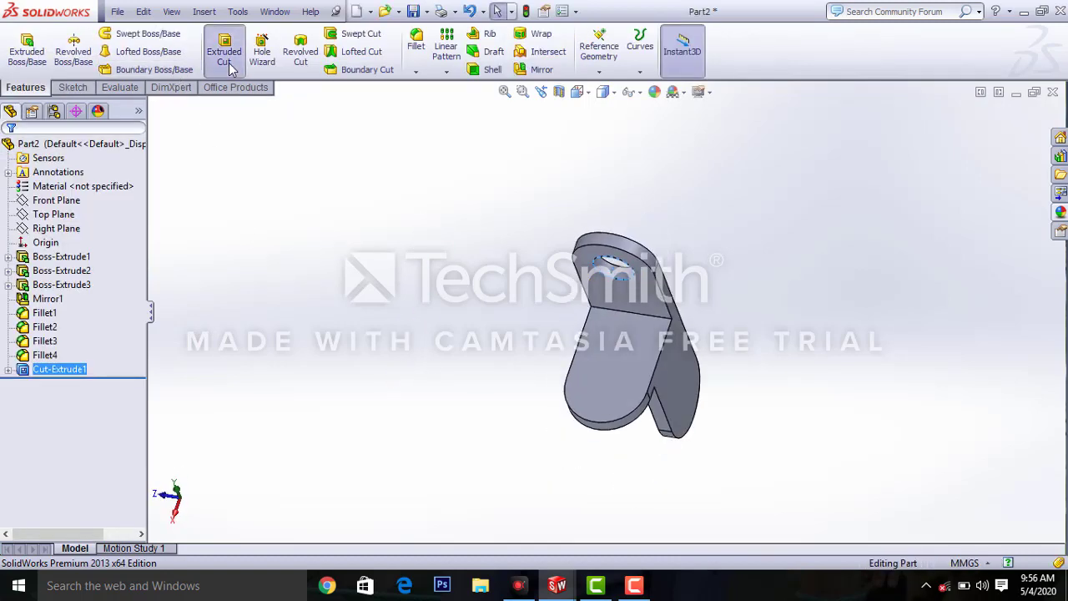
pyautogui.click(616, 387)
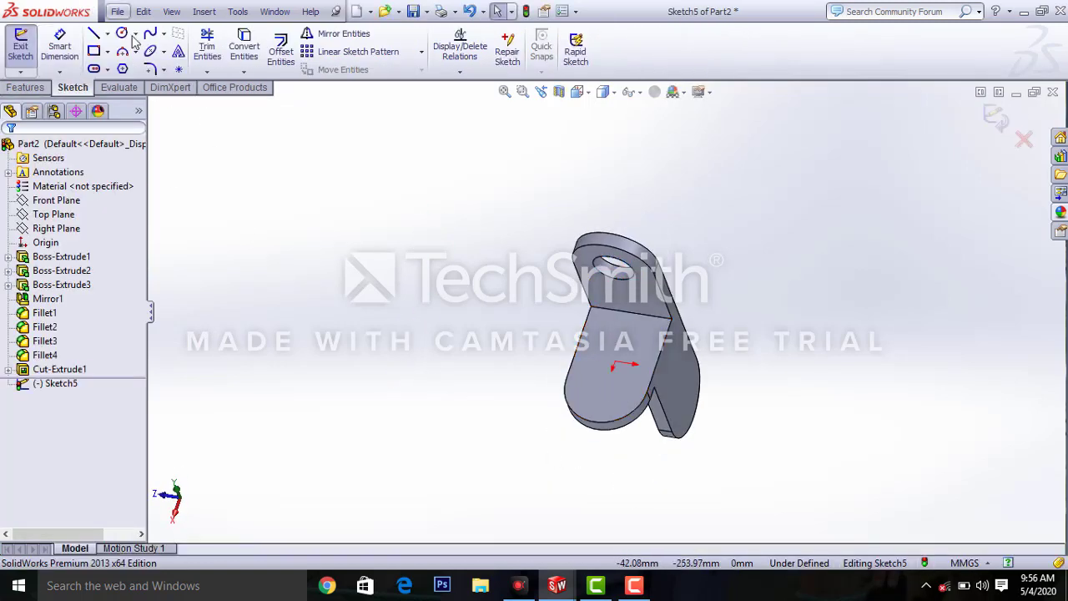
pyautogui.click(123, 33)
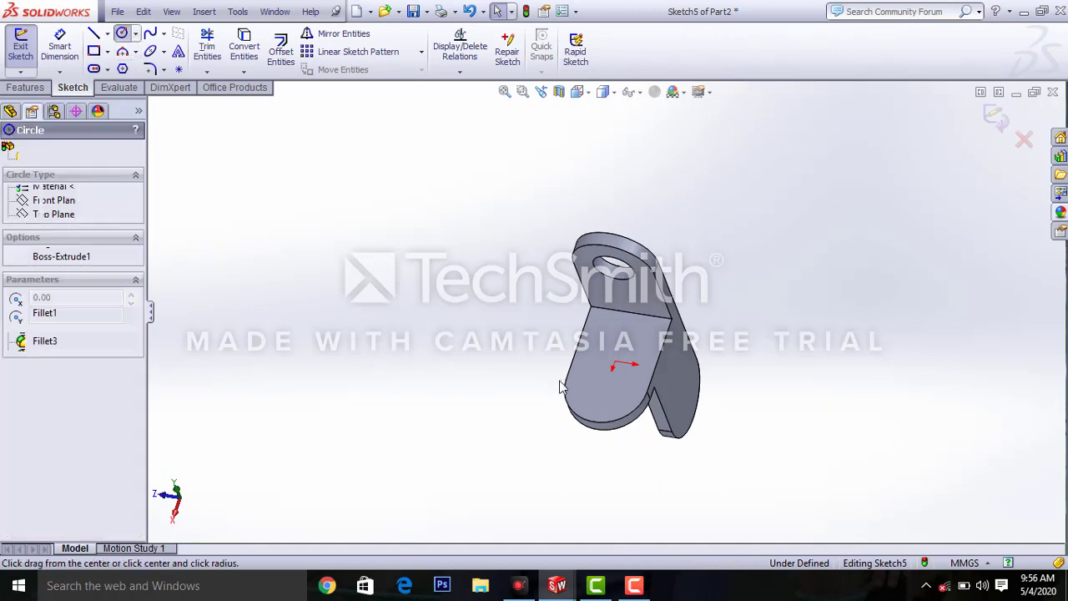
pyautogui.click(607, 386)
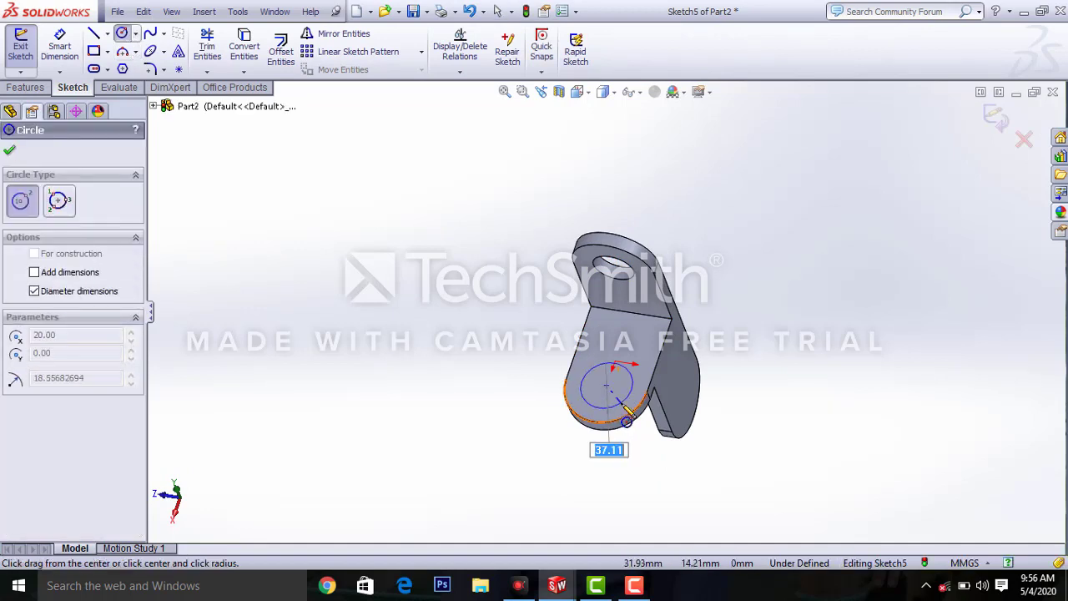
pyautogui.write('30')
pyautogui.press('Return')
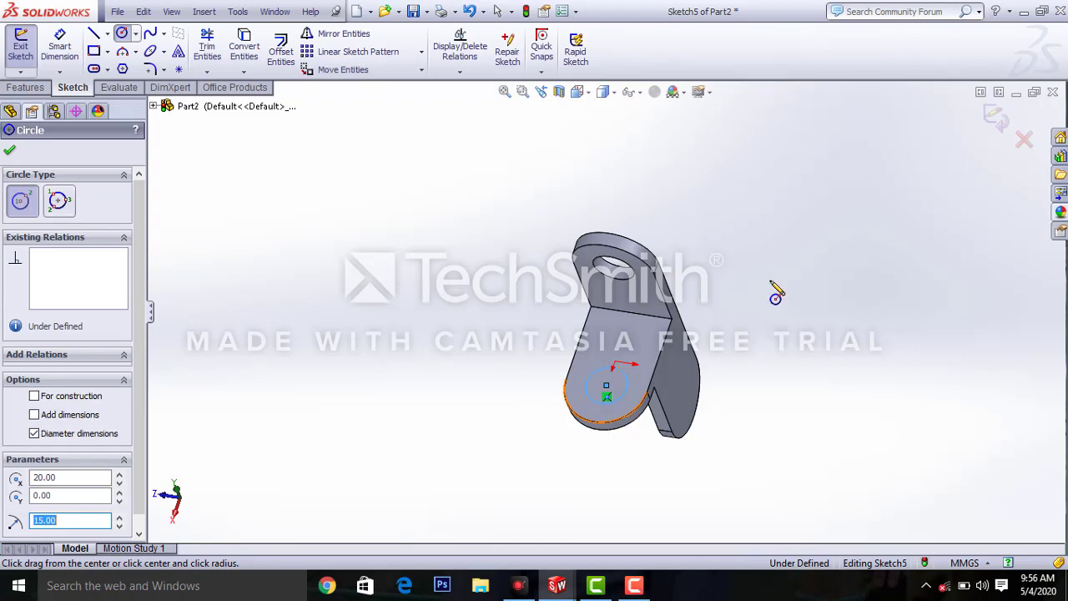
pyautogui.click(1001, 117)
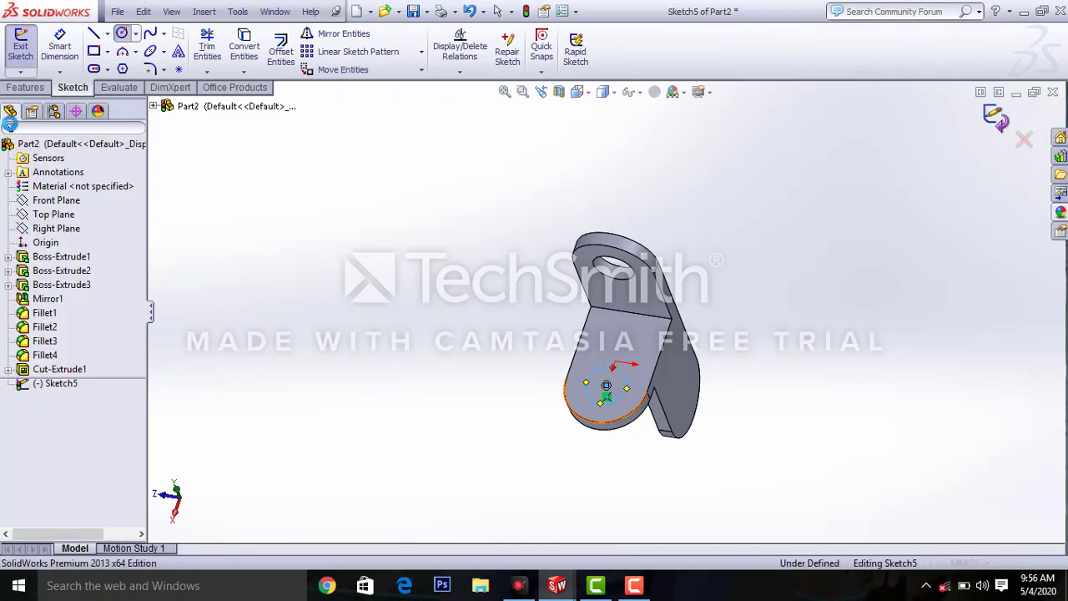
pyautogui.click(11, 151)
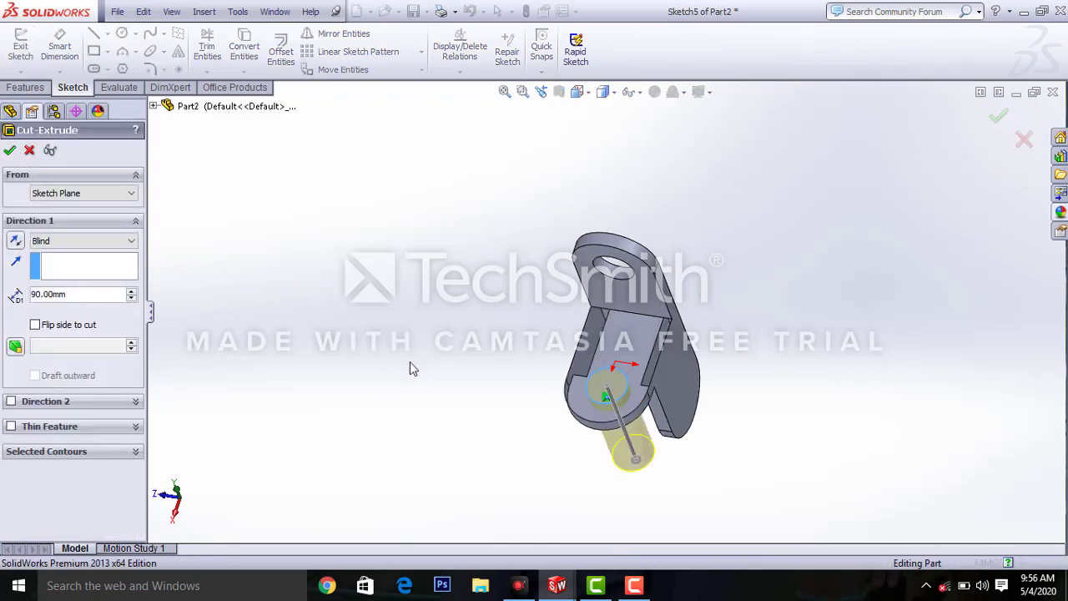
# Start an extruded cut on the leg's outer face and sketch a 30 mm diameter circle centered on its rounded lower end
pyautogui.moveTo(424, 410); pyautogui.dragTo(553, 372, button='middle')
pyautogui.click(224, 50)
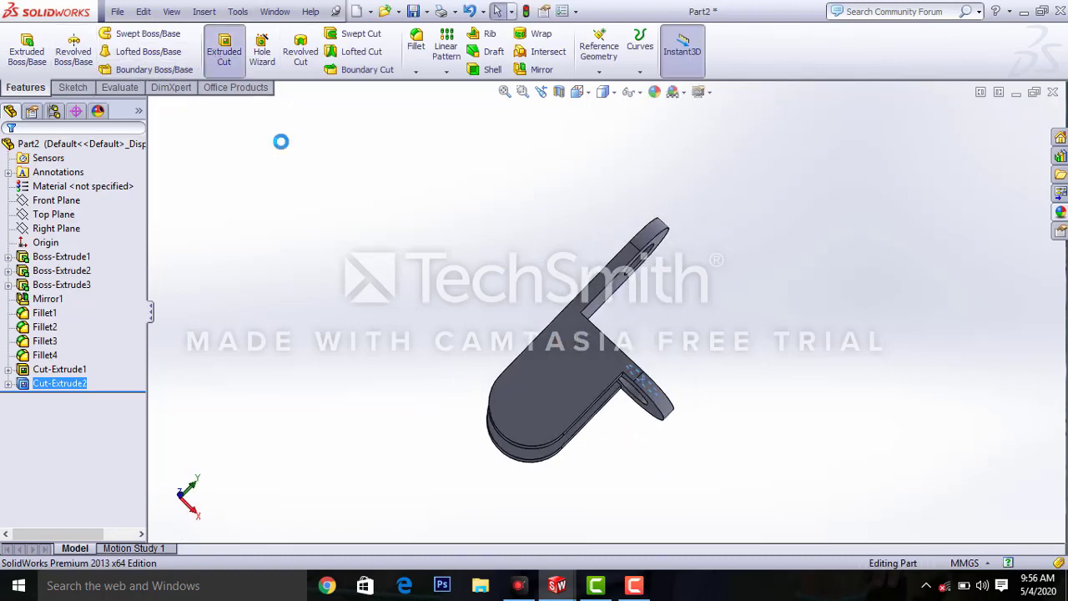
pyautogui.click(497, 424)
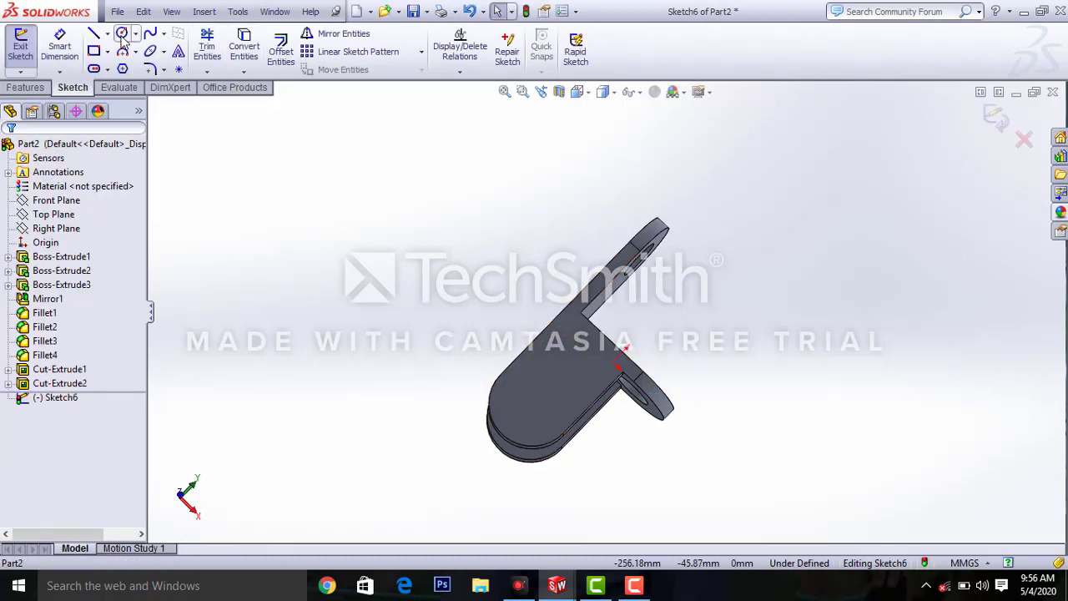
pyautogui.click(122, 32)
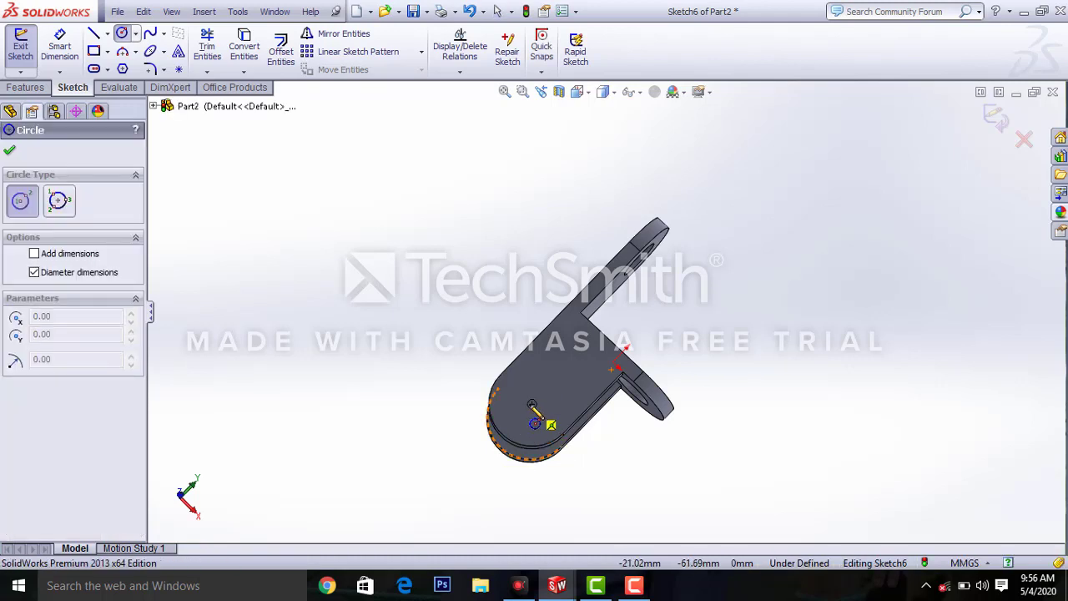
pyautogui.click(532, 407)
pyautogui.write('30')
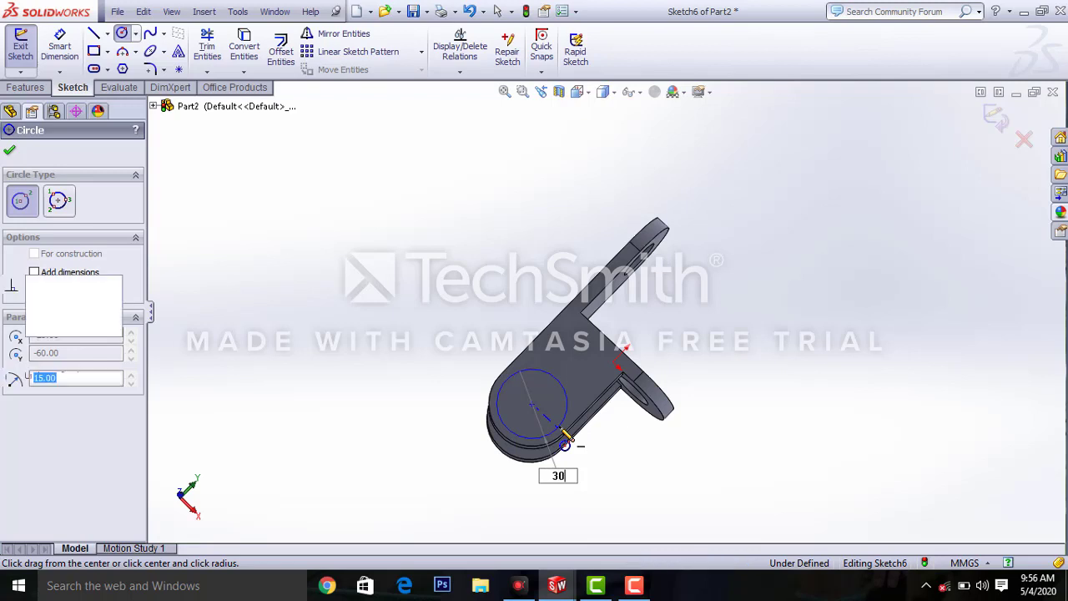
pyautogui.press('Return')
# Finish the sketch and cut the circle Through All so the hole passes through both legs
pyautogui.click(994, 120)
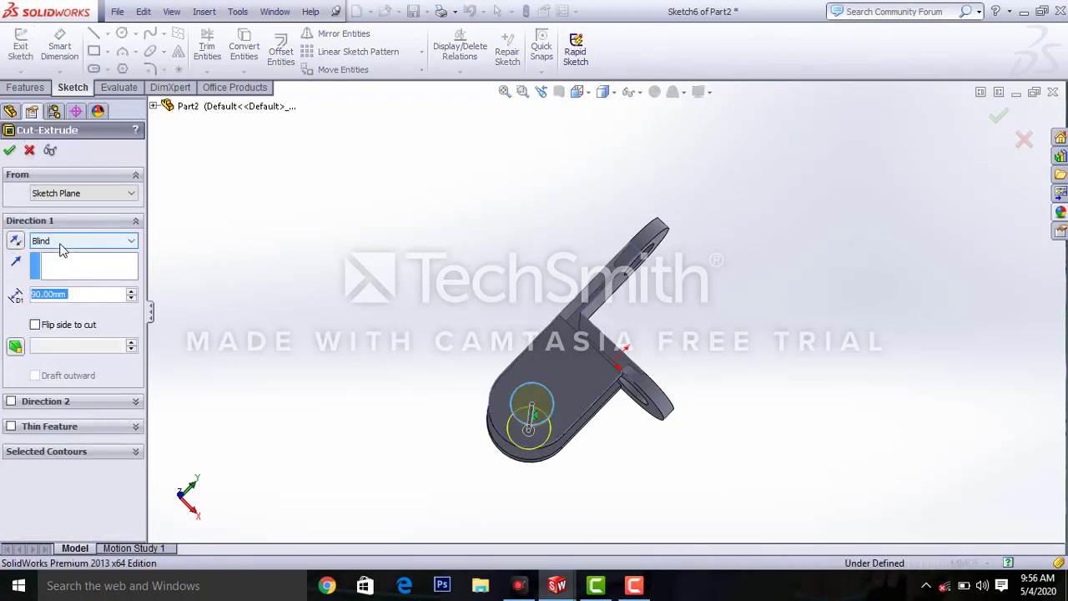
pyautogui.click(64, 241)
pyautogui.click(55, 265)
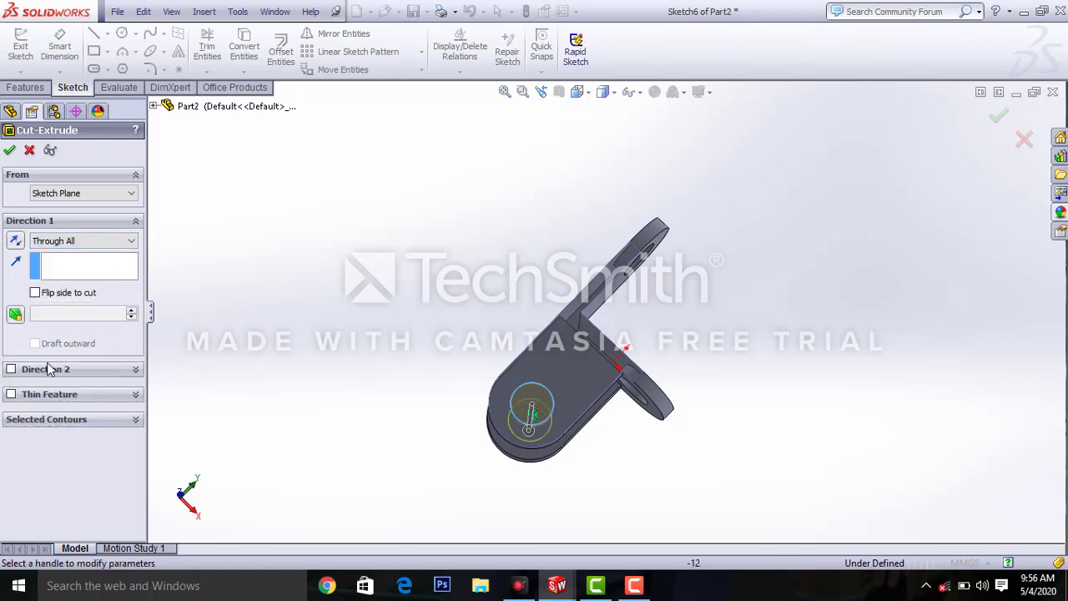
pyautogui.click(8, 151)
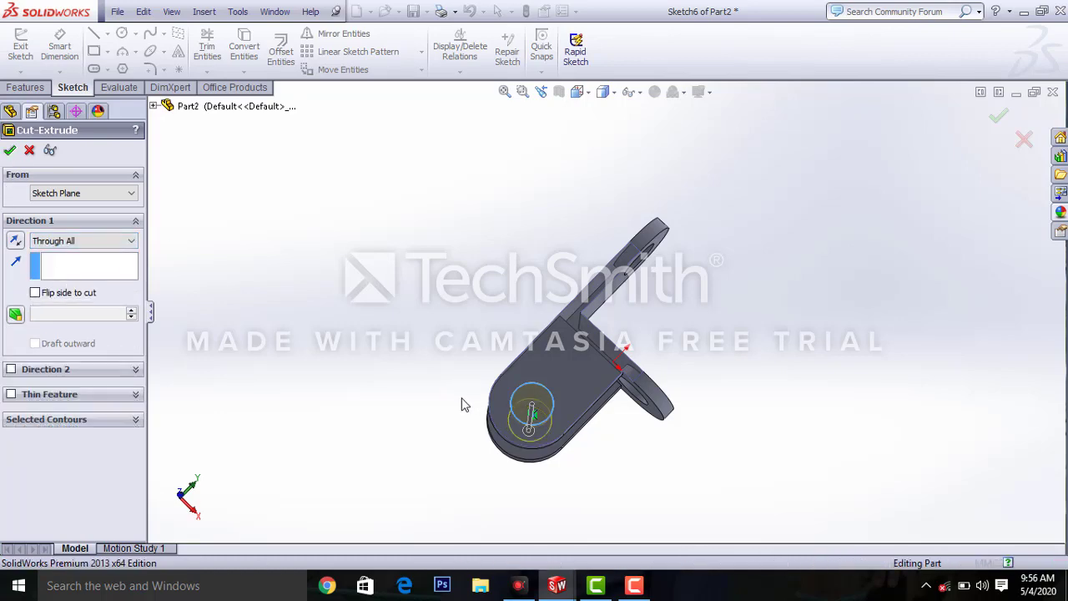
# Apply the polished steel appearance from the Metal > Steel library to the entire part
pyautogui.moveTo(442, 446); pyautogui.dragTo(712, 448, button='middle')
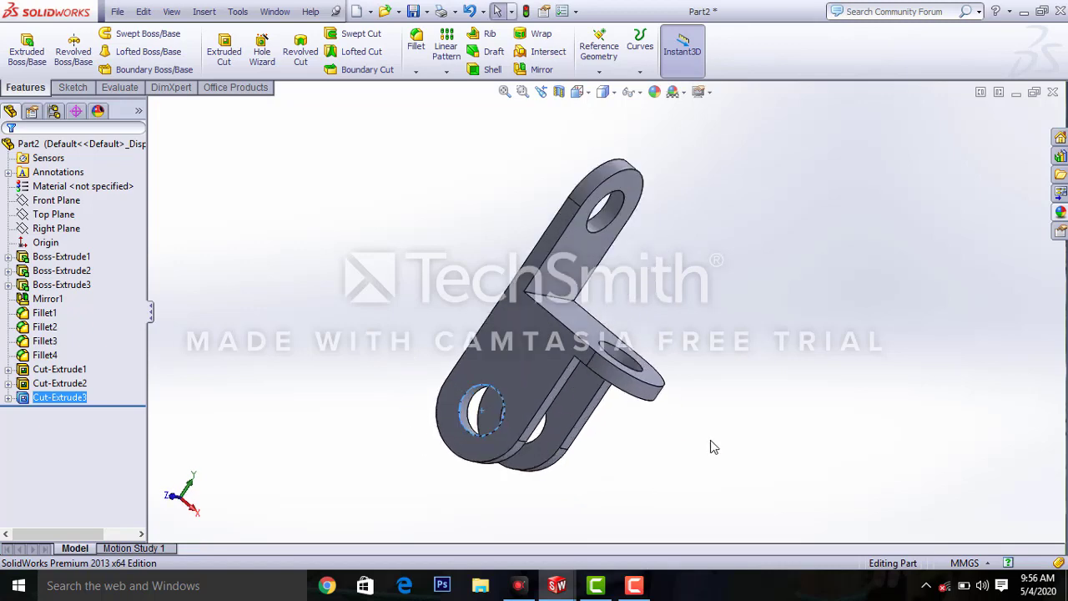
pyautogui.click(656, 92)
pyautogui.click(880, 175)
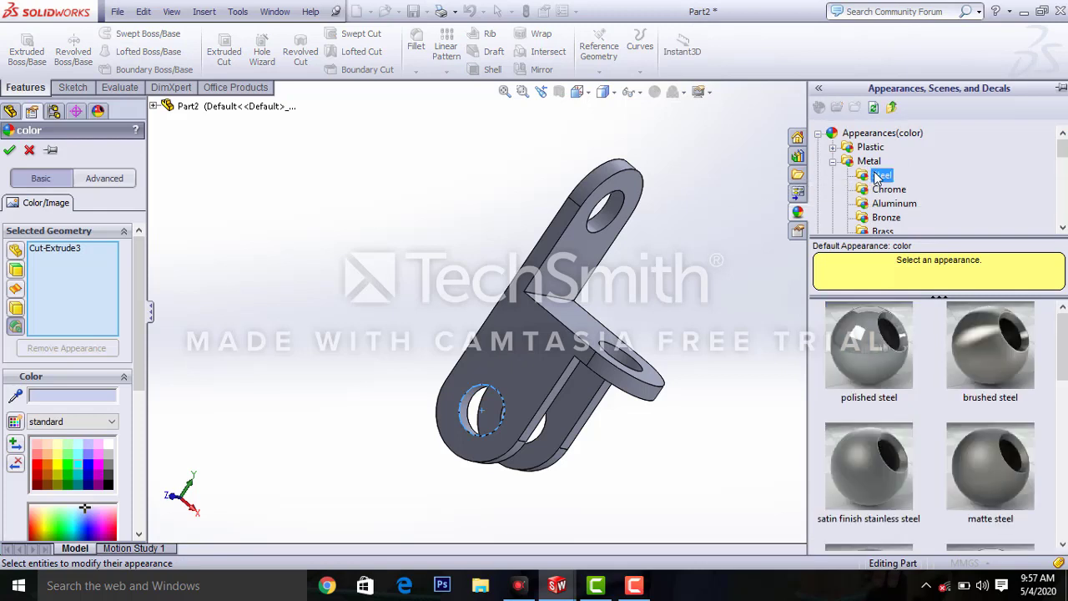
pyautogui.click(876, 359)
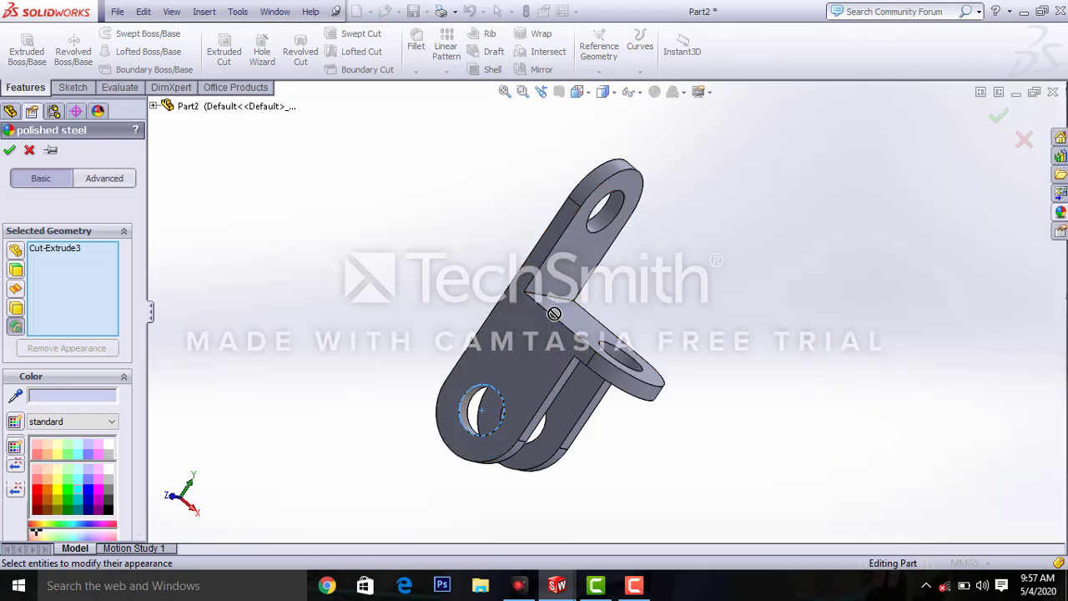
pyautogui.click(197, 107)
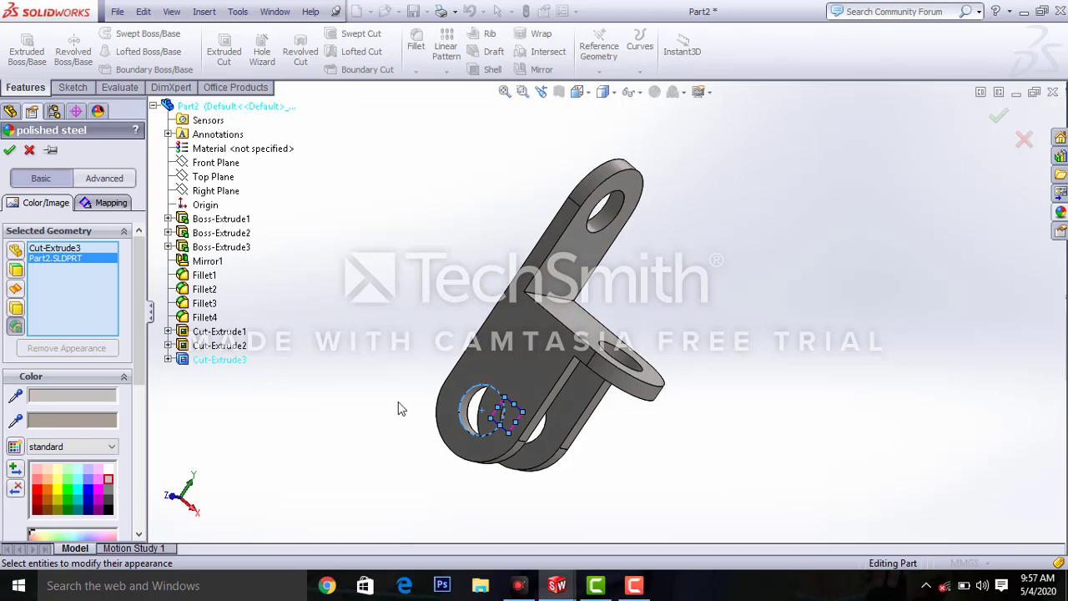
# Recolour the polished steel appearance, trying grey and magenta swatches before accepting cyan
pyautogui.moveTo(398, 409); pyautogui.dragTo(232, 484, button='middle')
pyautogui.click(110, 501)
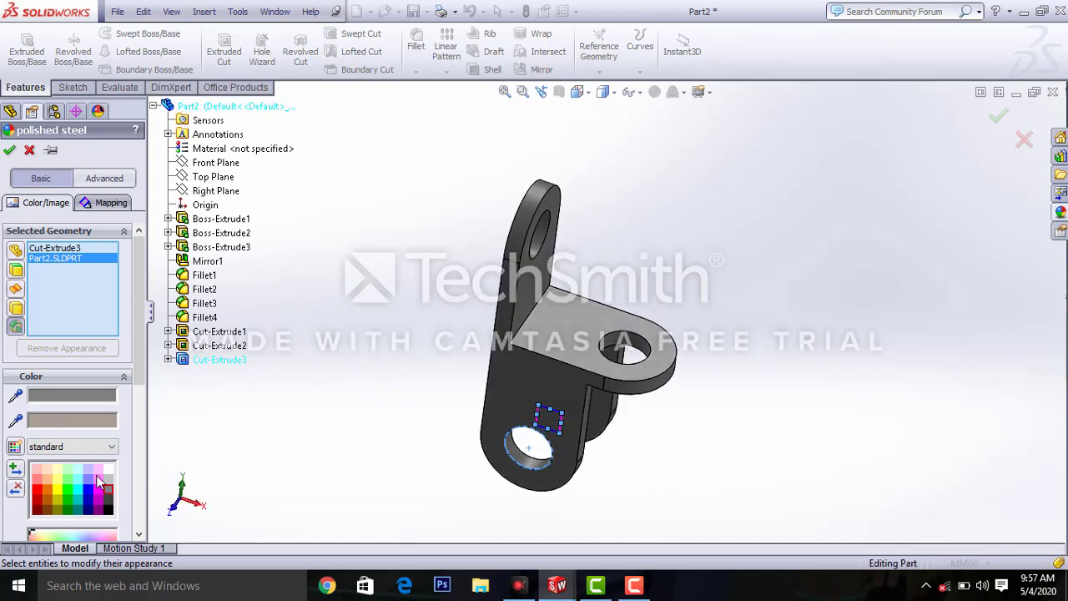
pyautogui.click(99, 481)
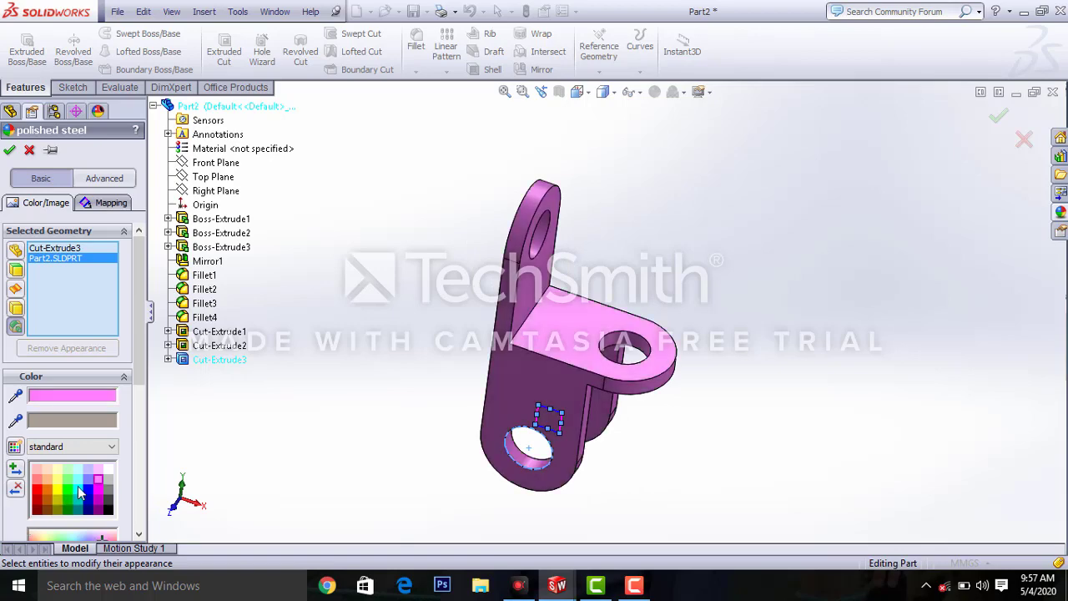
pyautogui.moveTo(347, 415); pyautogui.dragTo(326, 385, button='middle')
pyautogui.click(10, 150)
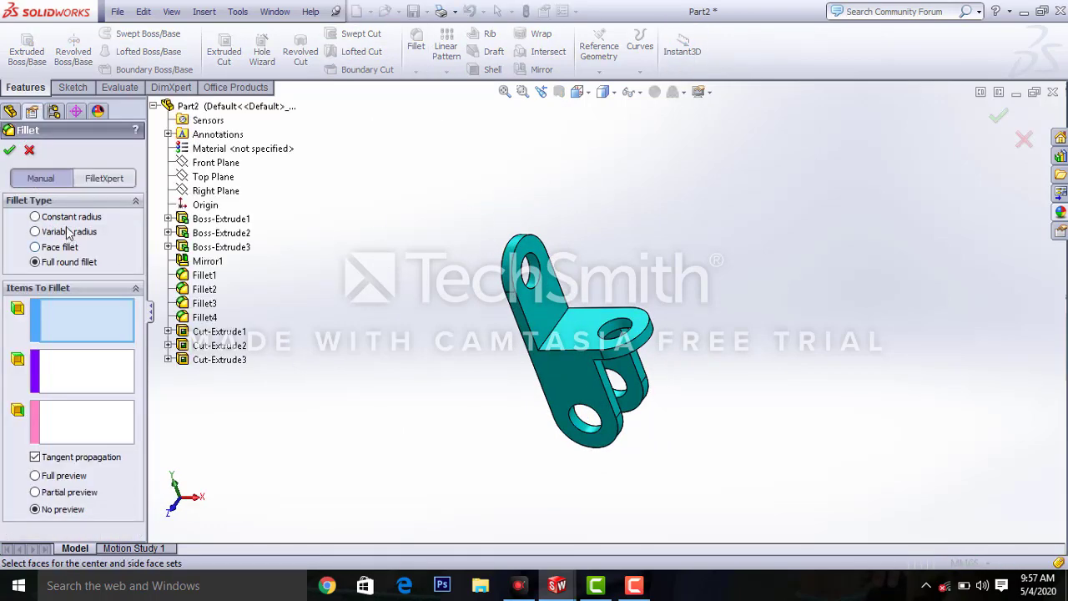
# Add a 10 mm constant radius fillet to the inside edge between the upright wall and the base plate
pyautogui.click(69, 218)
pyautogui.moveTo(467, 372); pyautogui.dragTo(534, 373, button='middle')
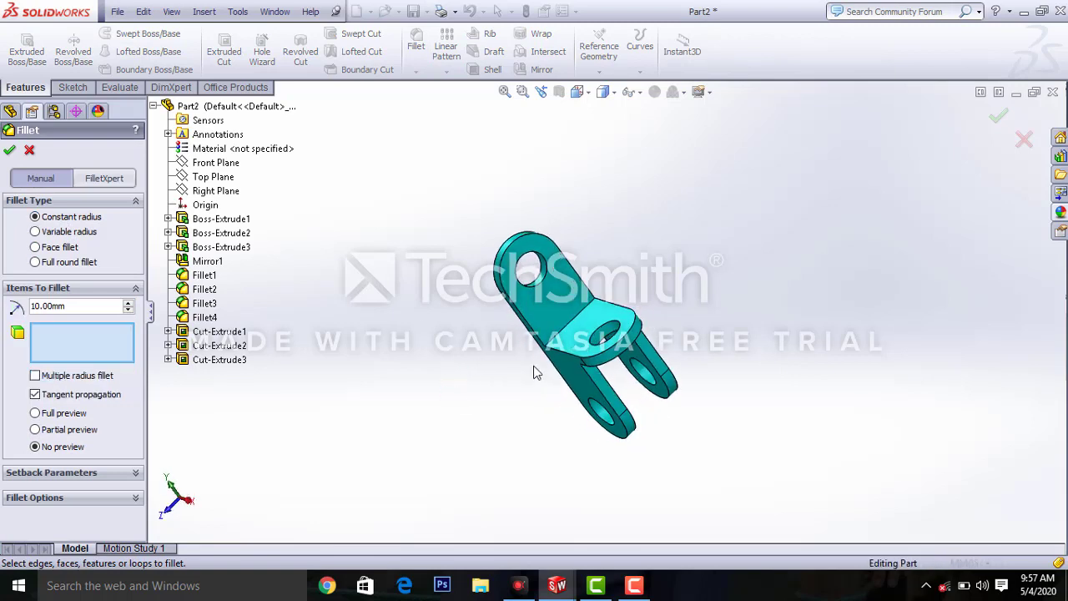
pyautogui.click(570, 334)
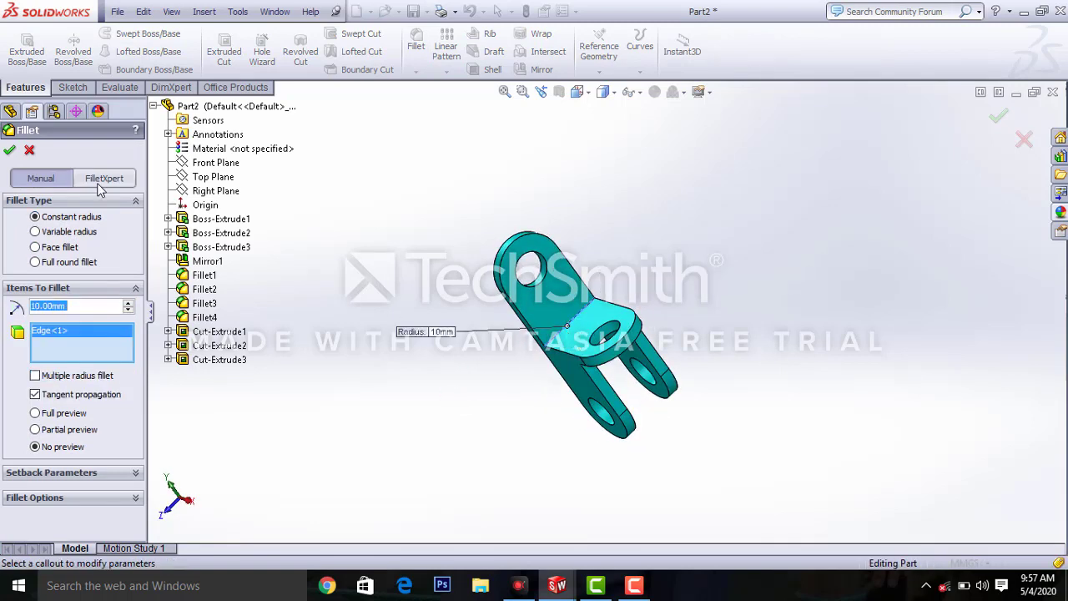
pyautogui.click(11, 152)
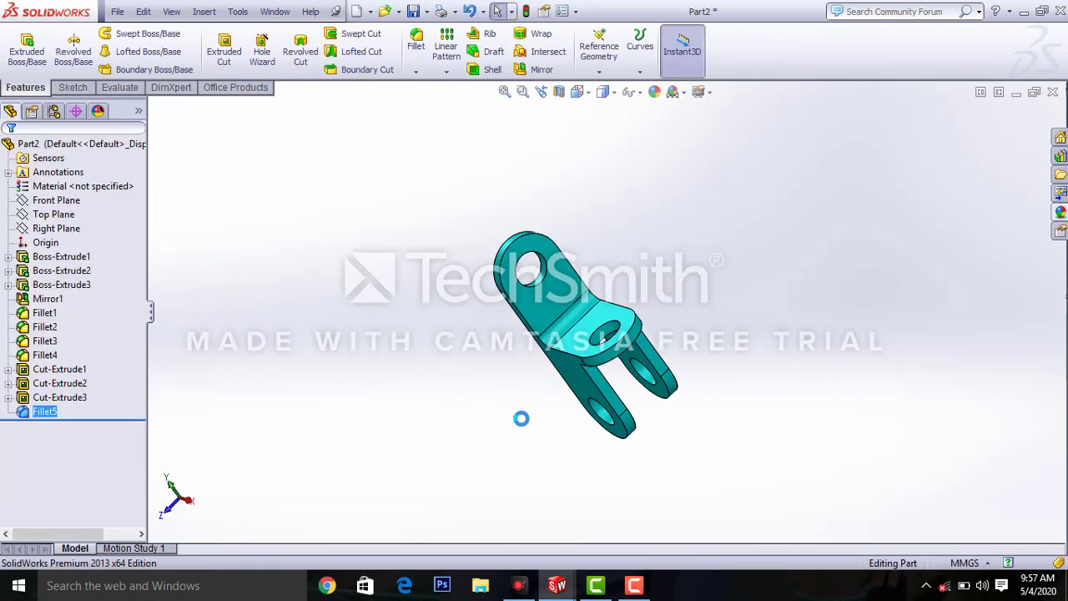
# Add a 10 mm constant radius fillet to the two short edges where the legs meet the underside of the base plate
pyautogui.moveTo(548, 425); pyautogui.dragTo(453, 375, button='middle')
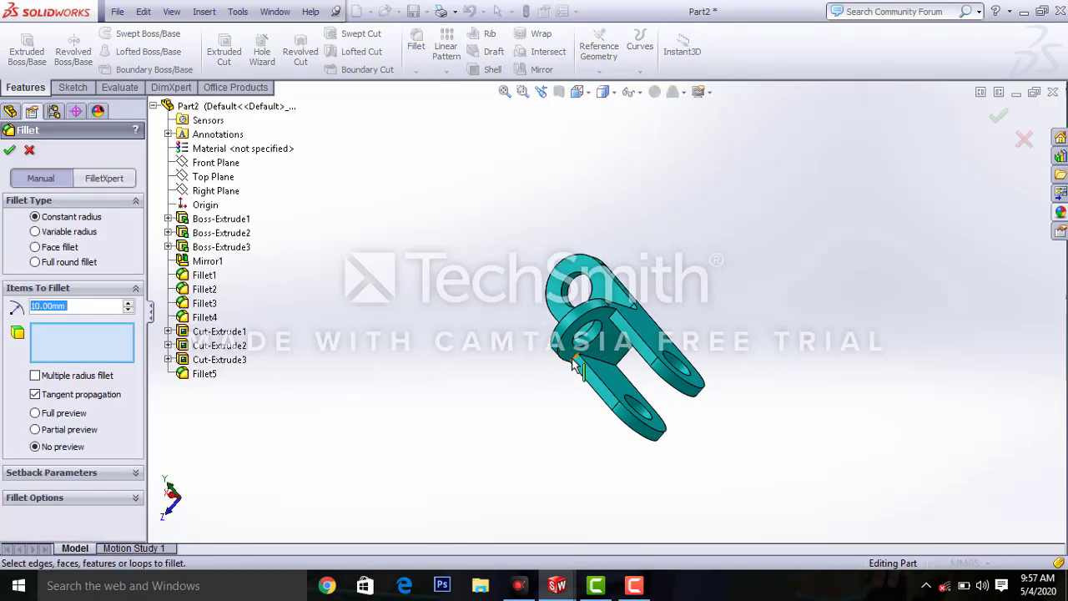
pyautogui.click(622, 341)
pyautogui.scroll(2, 642, 399)
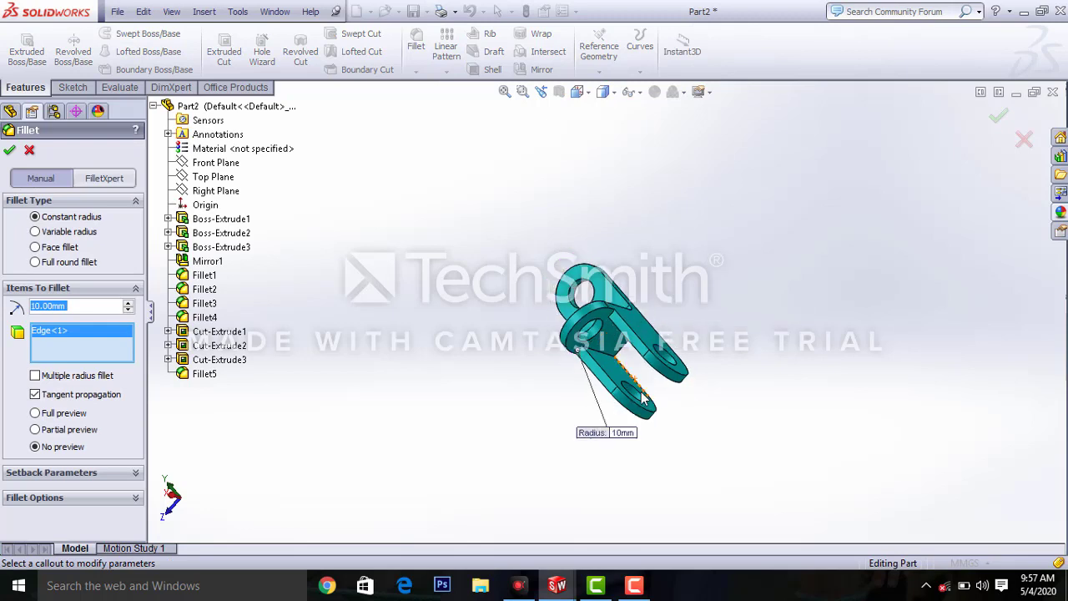
pyautogui.click(613, 321)
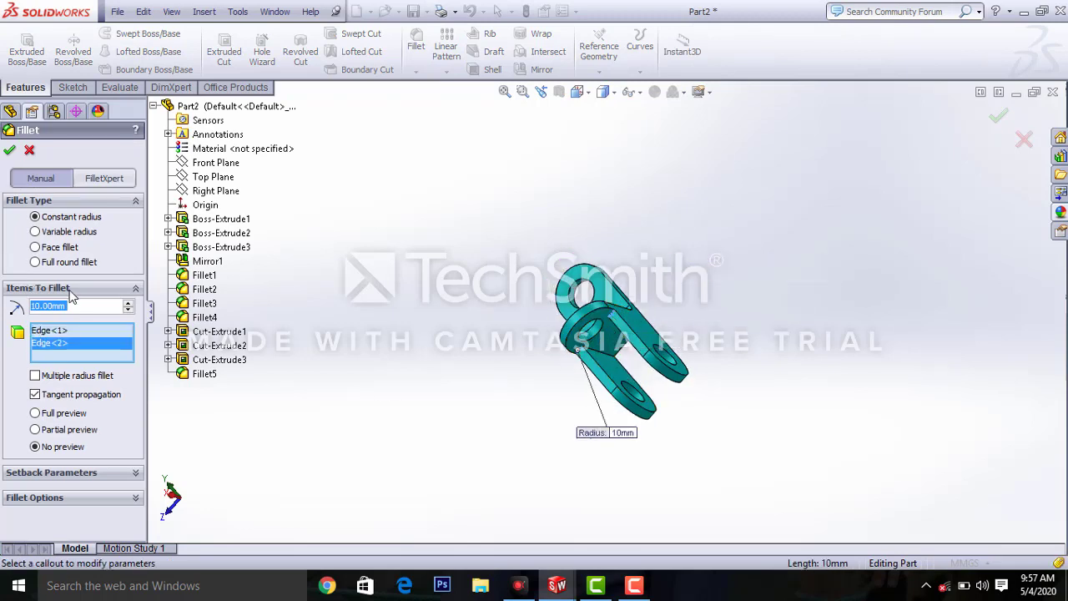
pyautogui.click(10, 153)
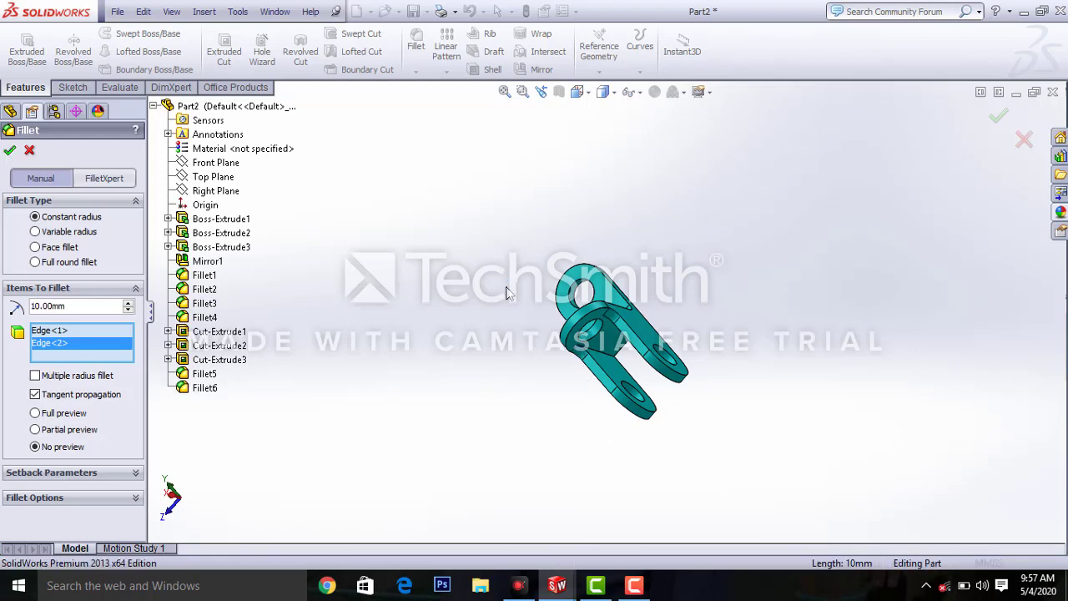
# Change the display style to Shaded without edges and inspect the finished part
pyautogui.moveTo(453, 298); pyautogui.dragTo(589, 109, button='middle')
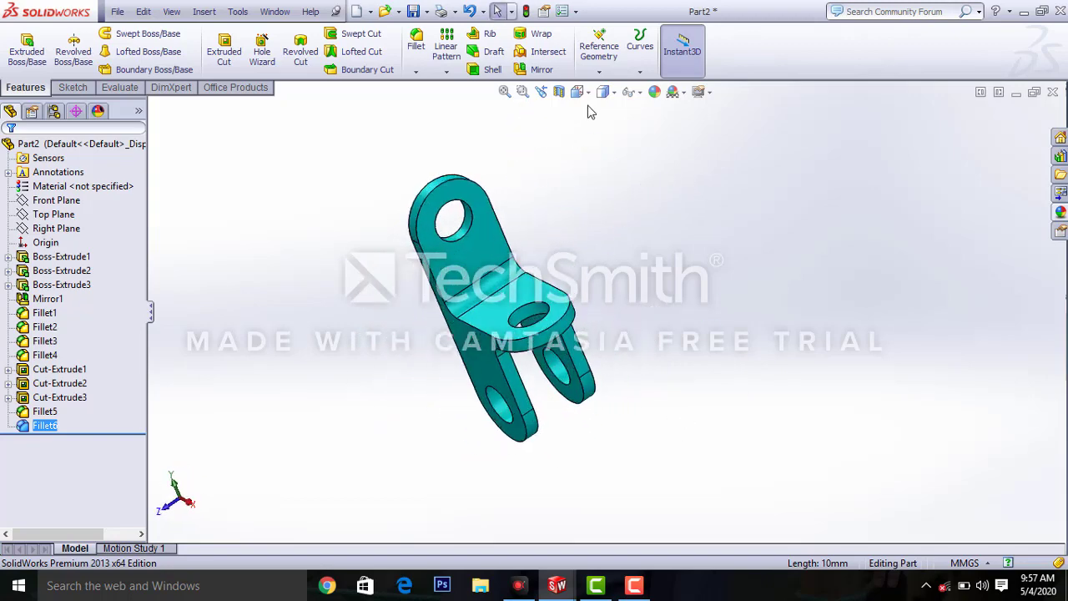
pyautogui.click(615, 93)
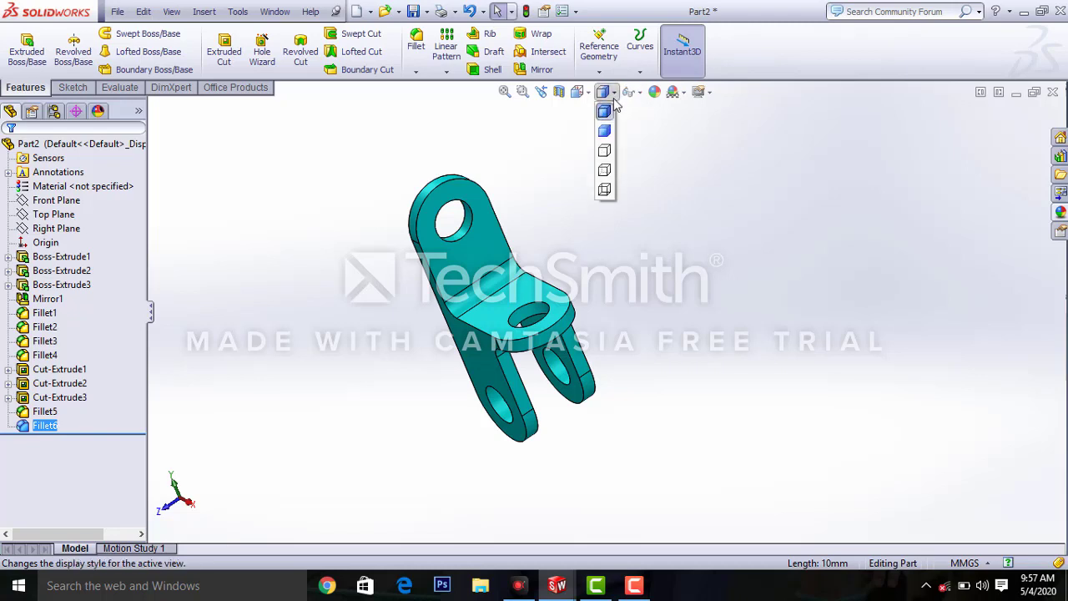
pyautogui.click(606, 132)
pyautogui.scroll(-3, 327, 314)
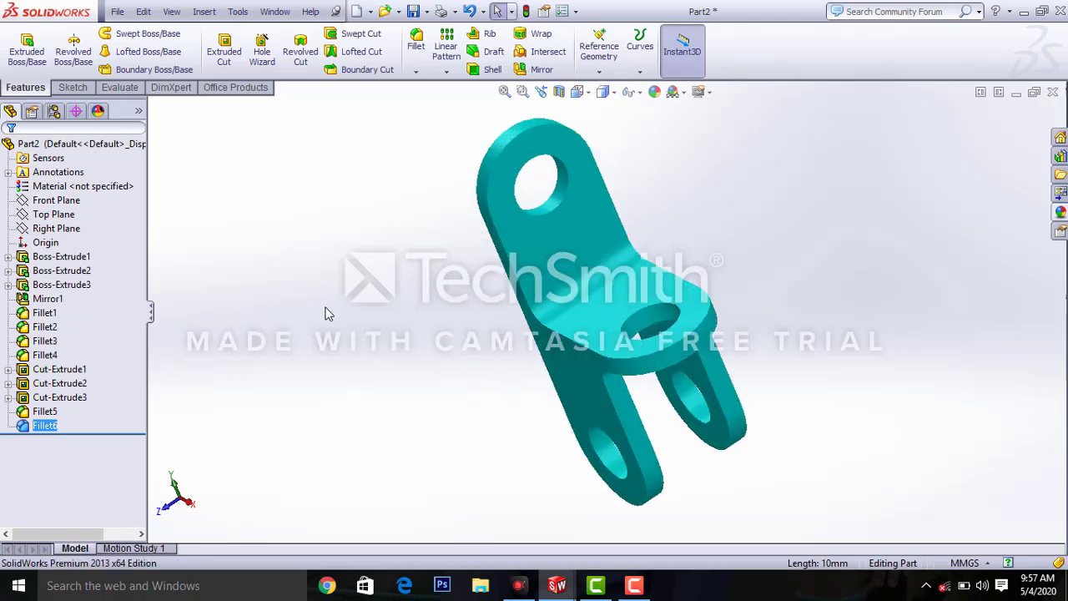
pyautogui.moveTo(759, 355); pyautogui.dragTo(839, 379, button='middle')
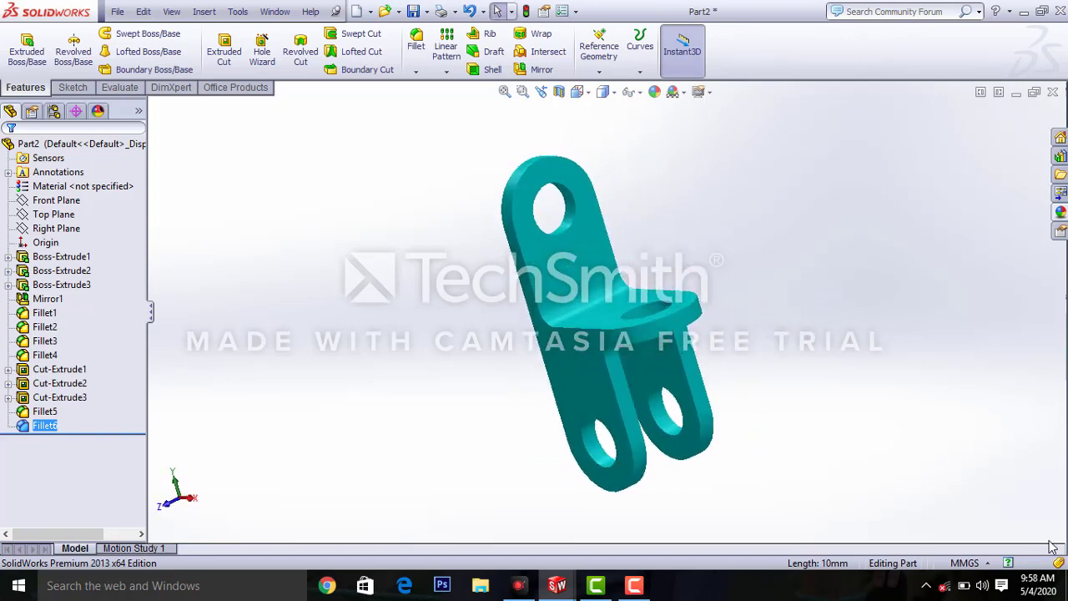
pyautogui.click(636, 588)
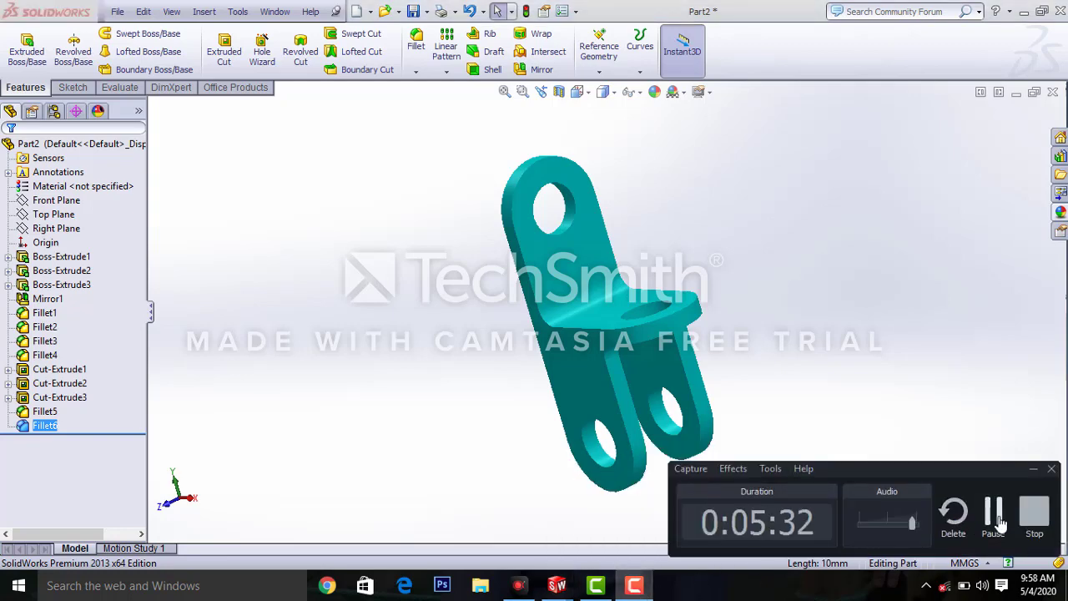